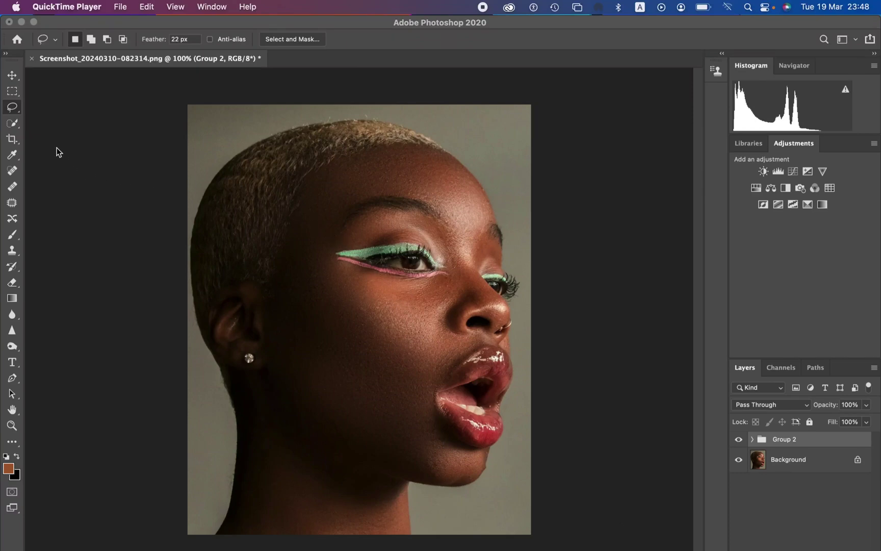
- Toggle the visibility of Group 2 several times to compare the retouched portrait with the original
{"action": "left_click", "coordinate": [18, 111]}
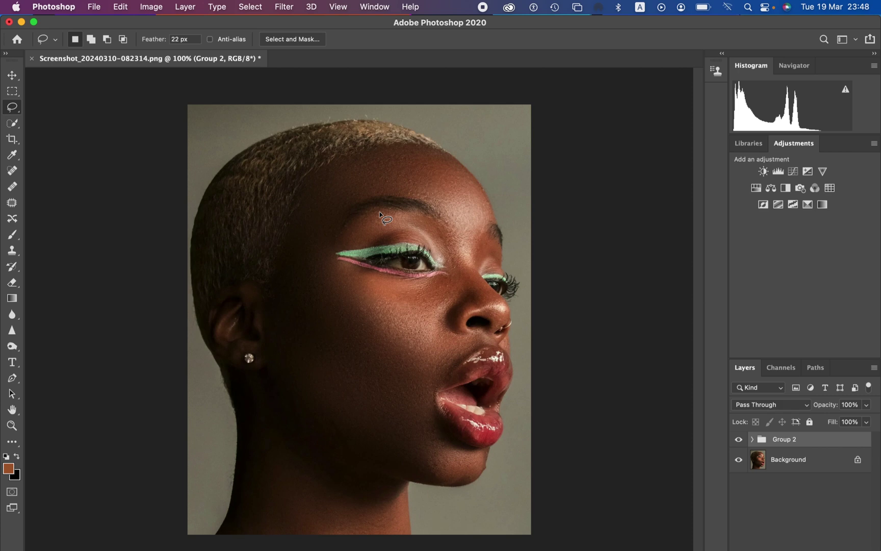
{"action": "left_click", "coordinate": [739, 440]}
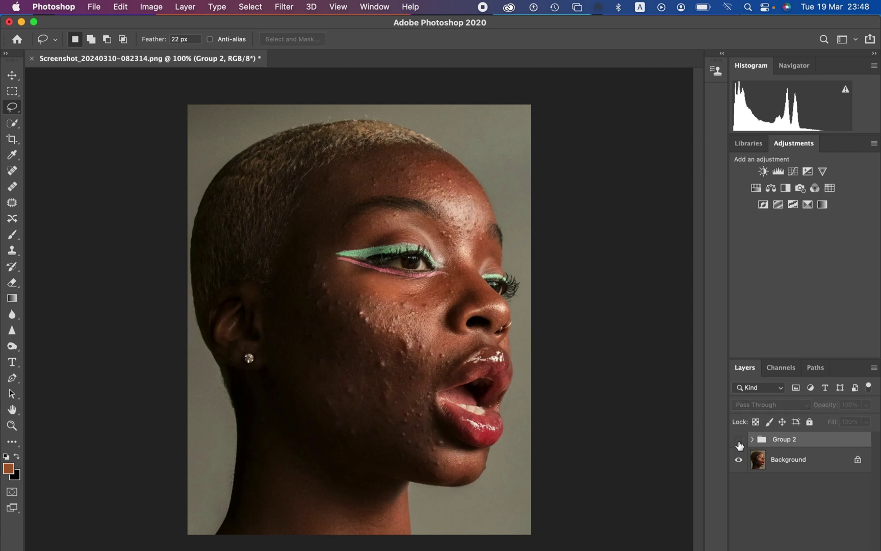
{"action": "left_click", "coordinate": [738, 441]}
{"action": "left_click", "coordinate": [739, 440]}
{"action": "left_click", "coordinate": [739, 440]}
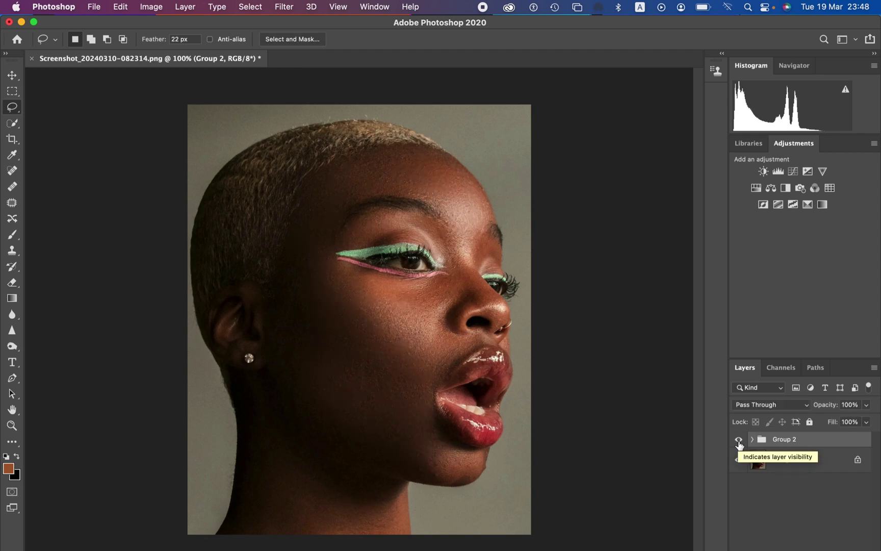
{"action": "left_click", "coordinate": [738, 441]}
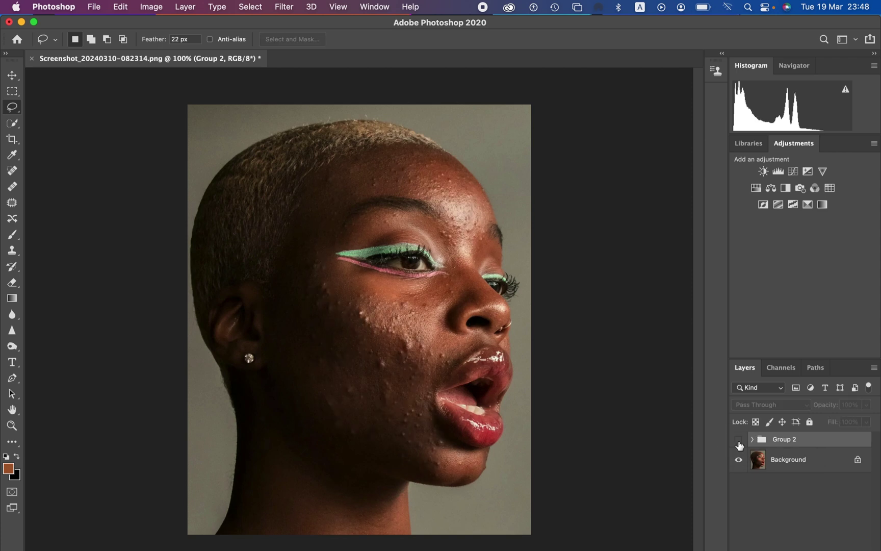
{"action": "left_click", "coordinate": [738, 441]}
{"action": "left_click", "coordinate": [739, 441]}
{"action": "left_click", "coordinate": [738, 440]}
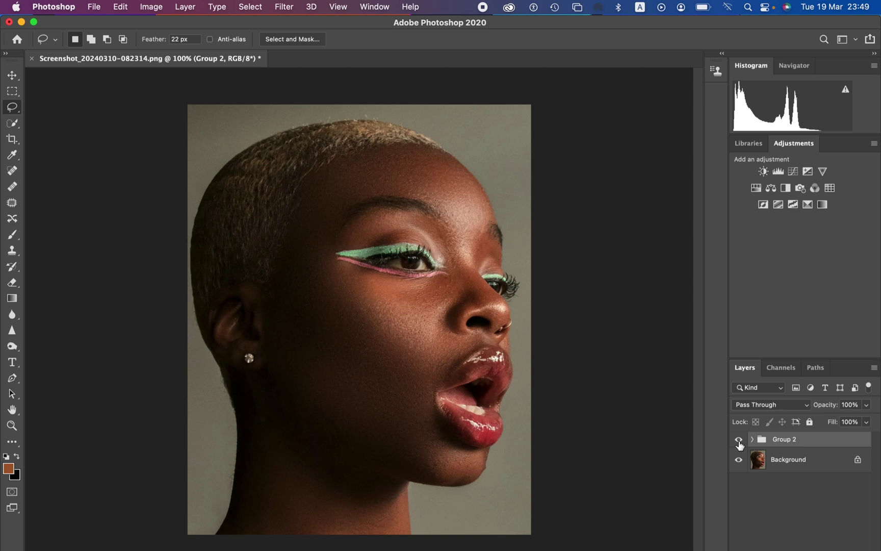
- Delete Group 2 and duplicate the Background layer
{"action": "key", "text": "Delete"}
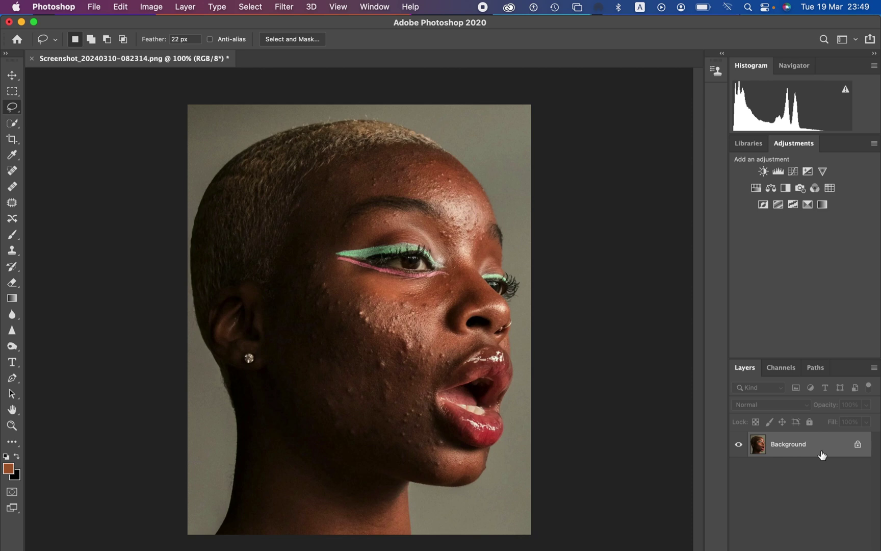
{"action": "key", "text": "super+j"}
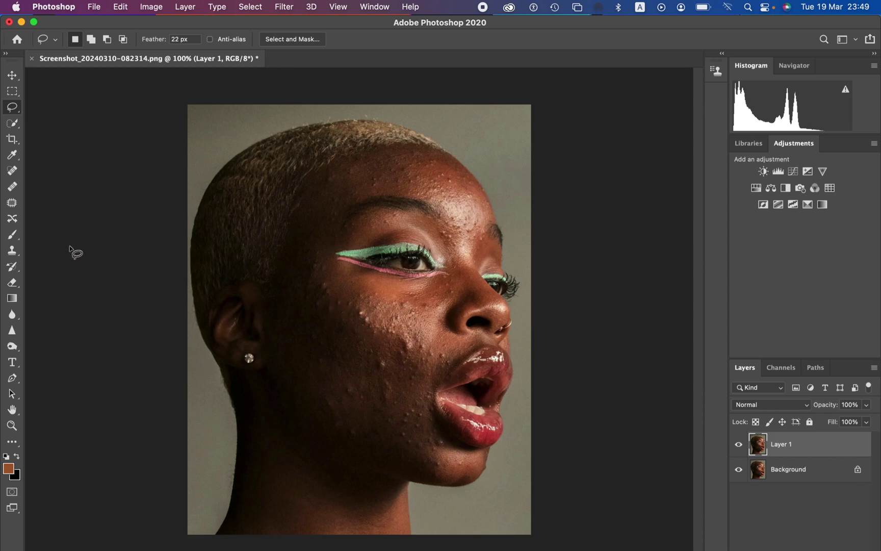
- Patch the small blemishes just below the pink eyeliner using the Patch tool in Normal mode, Source option, with diffusion 5
{"action": "left_click", "coordinate": [13, 204]}
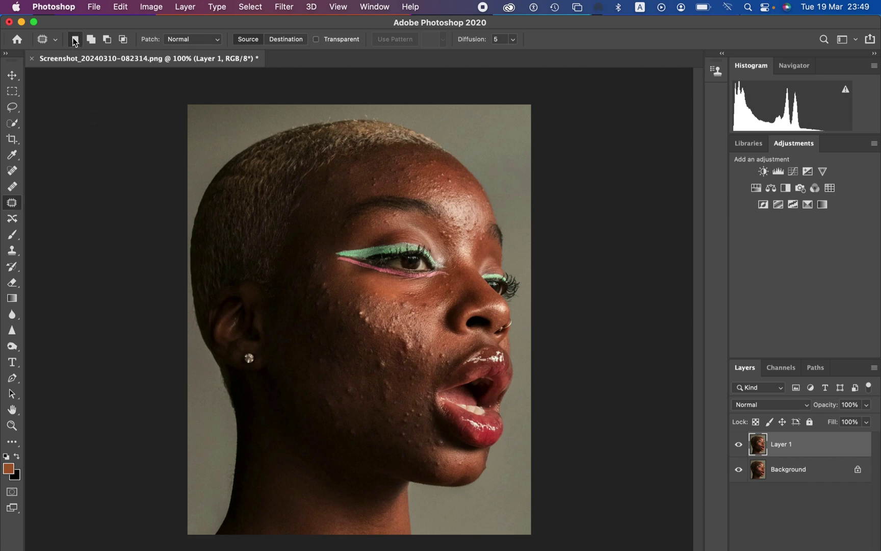
{"action": "left_click", "coordinate": [188, 39]}
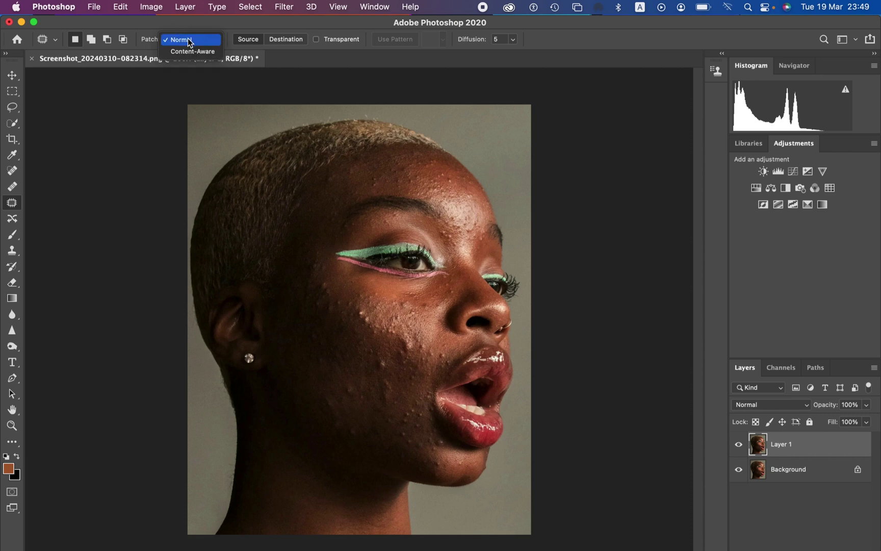
{"action": "left_click", "coordinate": [190, 39]}
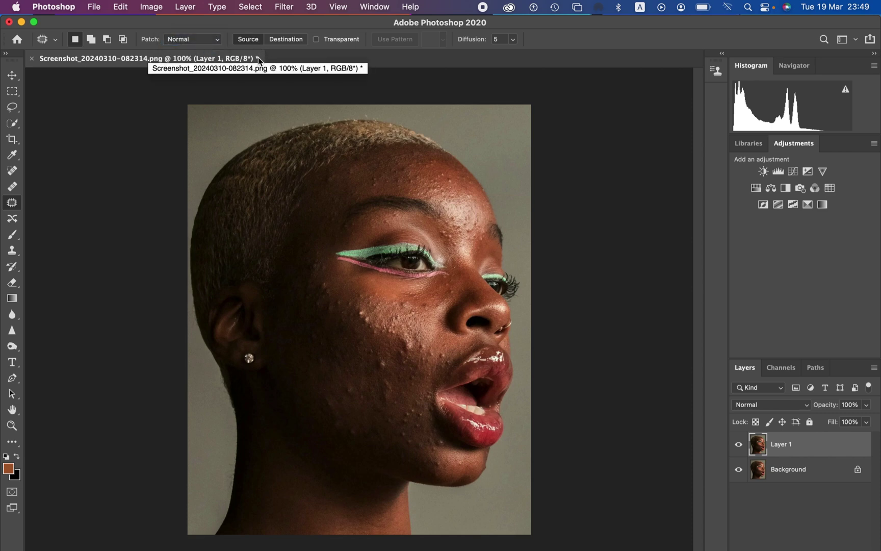
{"action": "left_click", "coordinate": [513, 39]}
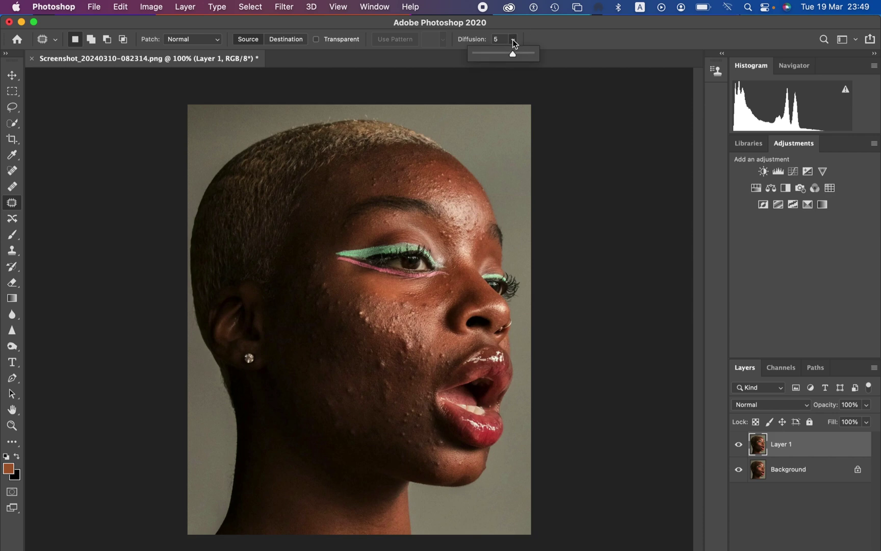
{"action": "left_click", "coordinate": [513, 39]}
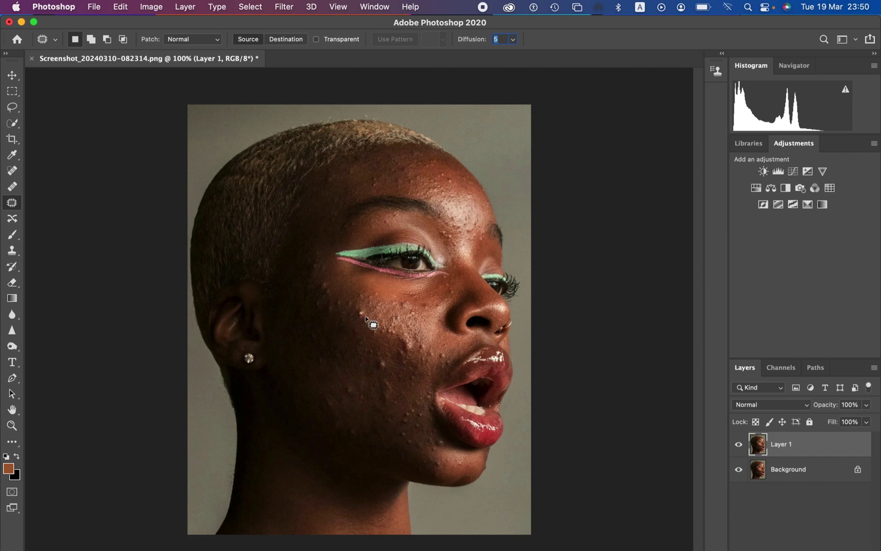
{"action": "key", "text": "super+plus"}
{"action": "key", "text": "super+plus"}
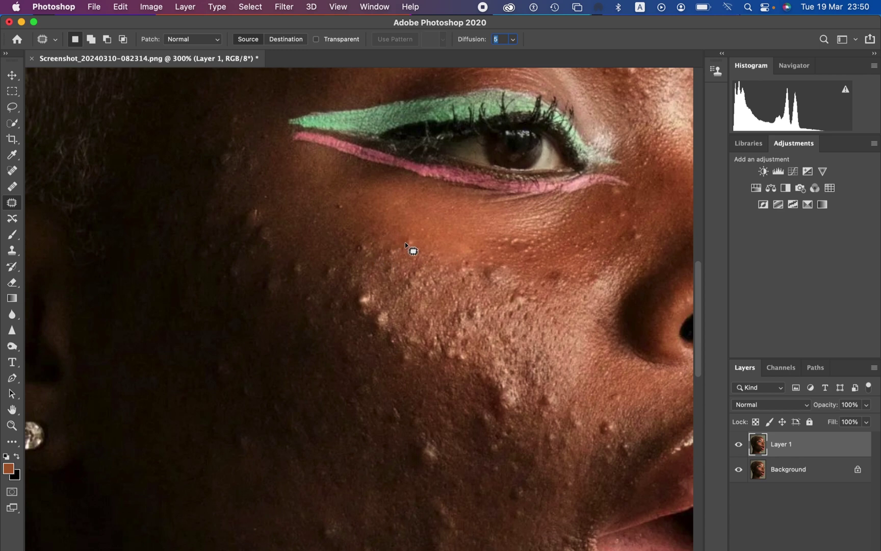
{"action": "mouse_move", "coordinate": [400, 238]}
{"action": "left_mouse_down"}
{"action": "mouse_move", "coordinate": [387, 246]}
{"action": "mouse_move", "coordinate": [401, 259]}
{"action": "mouse_move", "coordinate": [412, 246]}
{"action": "mouse_move", "coordinate": [400, 244]}
{"action": "left_mouse_up"}
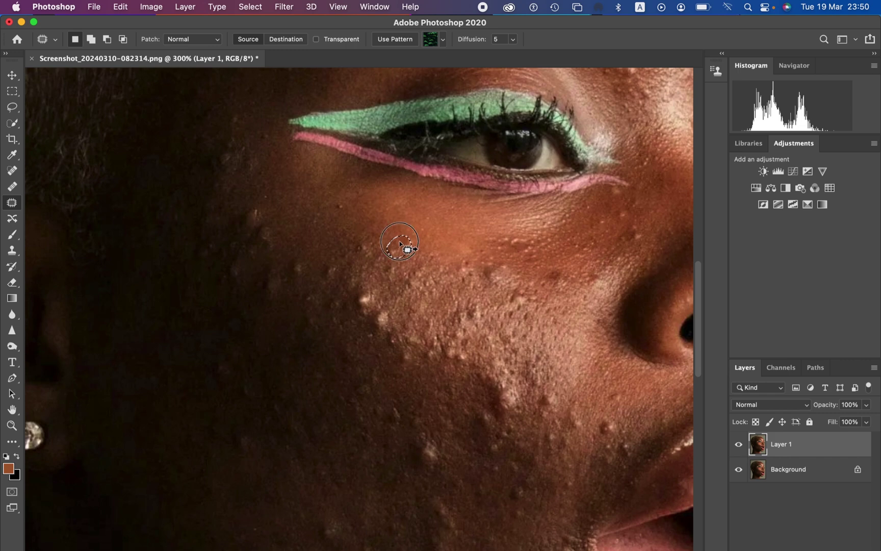
{"action": "mouse_move", "coordinate": [403, 245]}
{"action": "left_mouse_down"}
{"action": "mouse_move", "coordinate": [397, 225]}
{"action": "mouse_move", "coordinate": [397, 232]}
{"action": "left_mouse_up"}
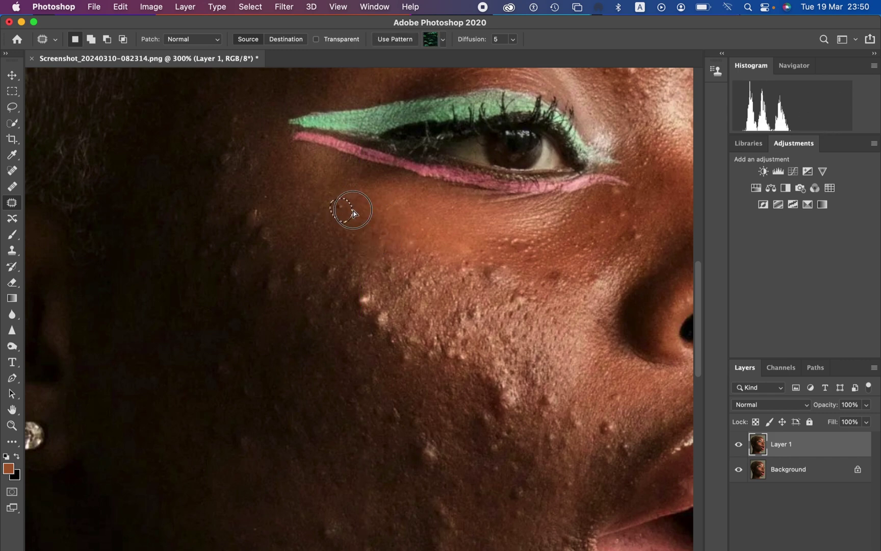
- Patch the blemishes on the temple, beside the outer corner of the eye
{"action": "left_click", "coordinate": [247, 211]}
{"action": "left_click", "coordinate": [262, 225]}
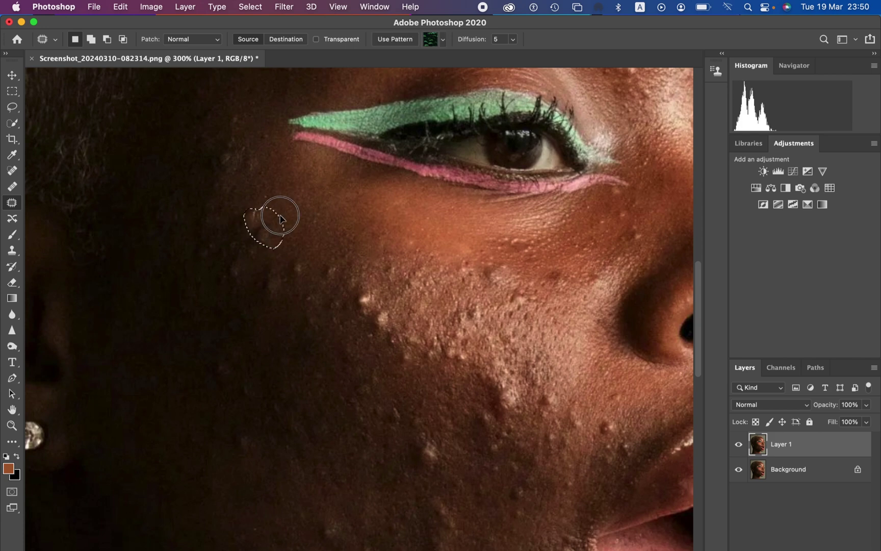
{"action": "left_click", "coordinate": [266, 165]}
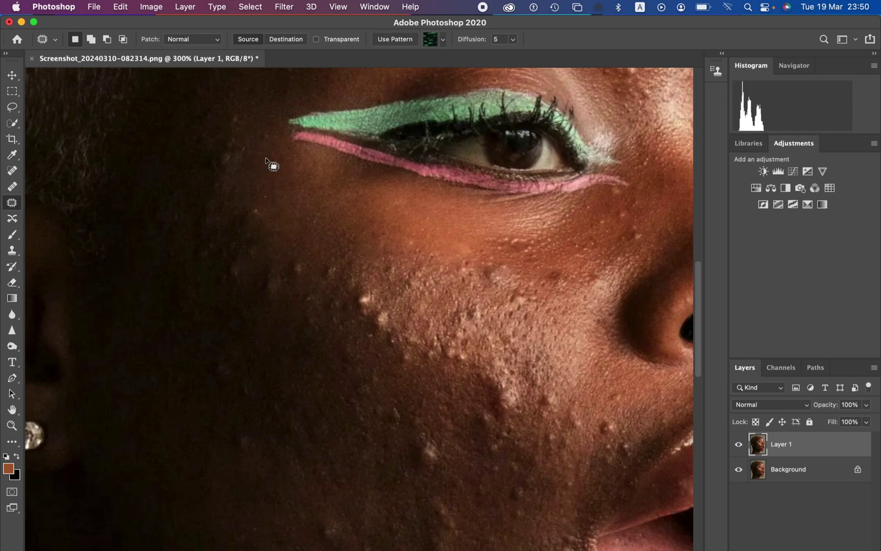
{"action": "left_click", "coordinate": [222, 138]}
{"action": "left_click", "coordinate": [234, 158]}
{"action": "mouse_move", "coordinate": [258, 130]}
{"action": "left_mouse_down"}
{"action": "mouse_move", "coordinate": [276, 134]}
{"action": "mouse_move", "coordinate": [274, 149]}
{"action": "left_mouse_up"}
{"action": "left_click", "coordinate": [274, 150]}
- Patch the spots below the inner half of the eye and beside the bridge of the nose
{"action": "left_click_drag", "start_coordinate": [495, 265], "coordinate": [486, 255]}
{"action": "left_click", "coordinate": [568, 277]}
{"action": "mouse_move", "coordinate": [568, 277]}
{"action": "left_mouse_down"}
{"action": "mouse_move", "coordinate": [550, 265]}
{"action": "mouse_move", "coordinate": [567, 252]}
{"action": "left_mouse_up"}
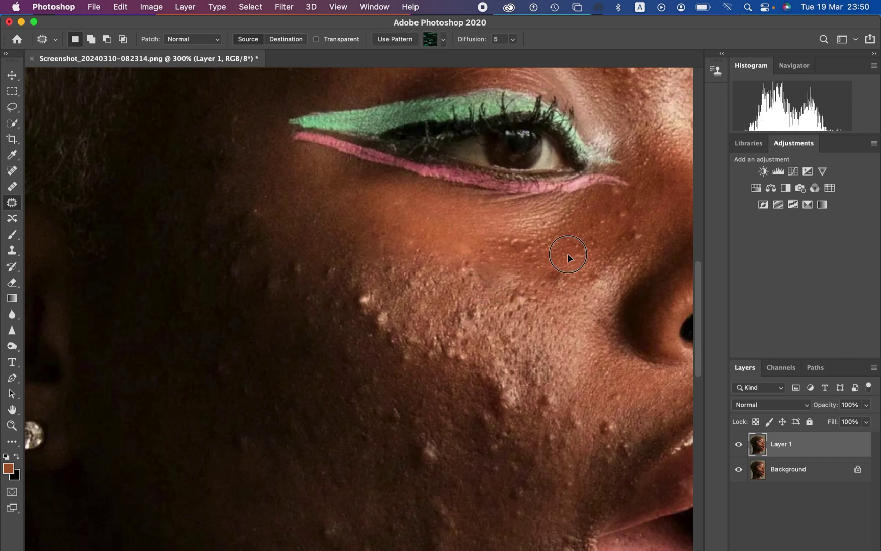
{"action": "left_click", "coordinate": [567, 252]}
{"action": "left_click", "coordinate": [637, 228]}
{"action": "mouse_move", "coordinate": [636, 228]}
{"action": "left_mouse_down"}
{"action": "mouse_move", "coordinate": [649, 222]}
{"action": "mouse_move", "coordinate": [615, 213]}
{"action": "mouse_move", "coordinate": [643, 199]}
{"action": "left_mouse_up"}
{"action": "left_click", "coordinate": [643, 200]}
- Patch the bumps on the cheek between the nostril and the corner of the mouth
{"action": "mouse_move", "coordinate": [535, 379]}
{"action": "left_mouse_down"}
{"action": "mouse_move", "coordinate": [553, 387]}
{"action": "mouse_move", "coordinate": [564, 379]}
{"action": "mouse_move", "coordinate": [609, 420]}
{"action": "mouse_move", "coordinate": [633, 385]}
{"action": "mouse_move", "coordinate": [574, 409]}
{"action": "left_mouse_up"}
{"action": "left_click", "coordinate": [607, 402]}
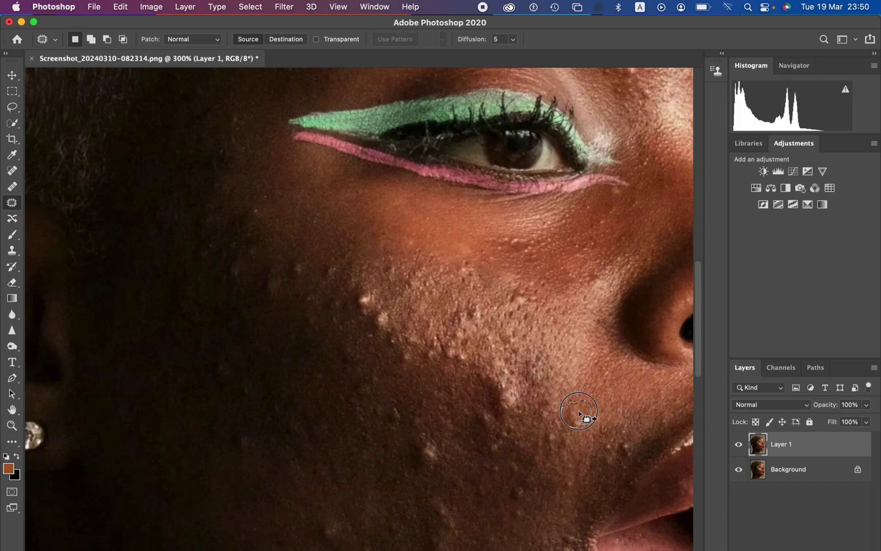
{"action": "left_click", "coordinate": [590, 406]}
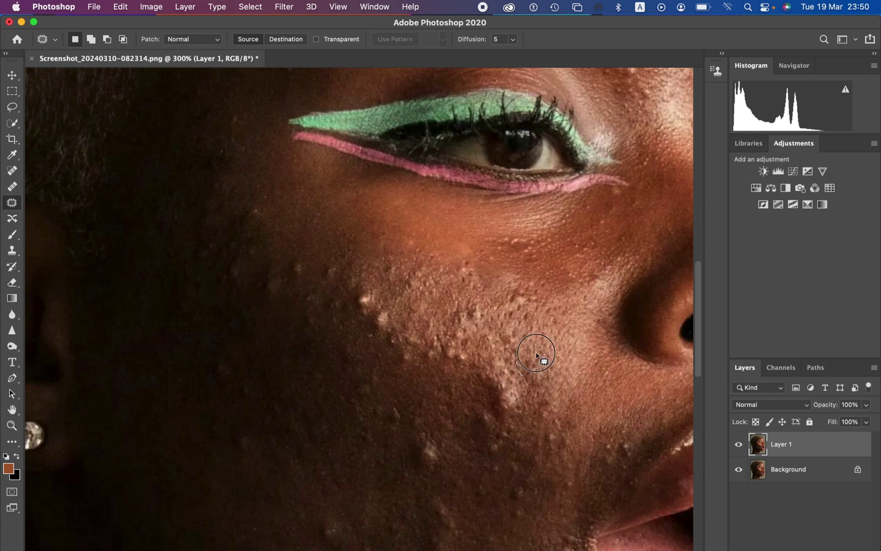
- Patch the bright raised bumps across the highlighted upper cheek and clear the selection
{"action": "mouse_move", "coordinate": [361, 296]}
{"action": "left_mouse_down"}
{"action": "mouse_move", "coordinate": [394, 324]}
{"action": "mouse_move", "coordinate": [363, 298]}
{"action": "mouse_move", "coordinate": [403, 308]}
{"action": "mouse_move", "coordinate": [395, 286]}
{"action": "mouse_move", "coordinate": [417, 273]}
{"action": "mouse_move", "coordinate": [409, 263]}
{"action": "mouse_move", "coordinate": [470, 262]}
{"action": "mouse_move", "coordinate": [475, 272]}
{"action": "mouse_move", "coordinate": [452, 275]}
{"action": "left_mouse_up"}
{"action": "left_click", "coordinate": [388, 262]}
{"action": "left_click", "coordinate": [425, 268]}
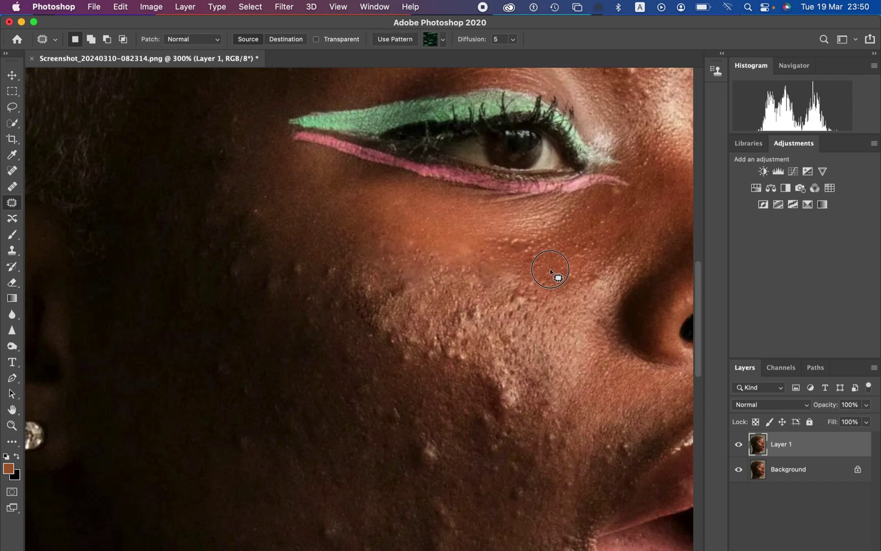
{"action": "left_click", "coordinate": [511, 290]}
{"action": "mouse_move", "coordinate": [511, 289]}
{"action": "left_mouse_down"}
{"action": "mouse_move", "coordinate": [530, 287]}
{"action": "mouse_move", "coordinate": [512, 289]}
{"action": "left_mouse_up"}
{"action": "mouse_move", "coordinate": [519, 293]}
{"action": "left_mouse_down"}
{"action": "mouse_move", "coordinate": [553, 291]}
{"action": "mouse_move", "coordinate": [561, 301]}
{"action": "left_mouse_up"}
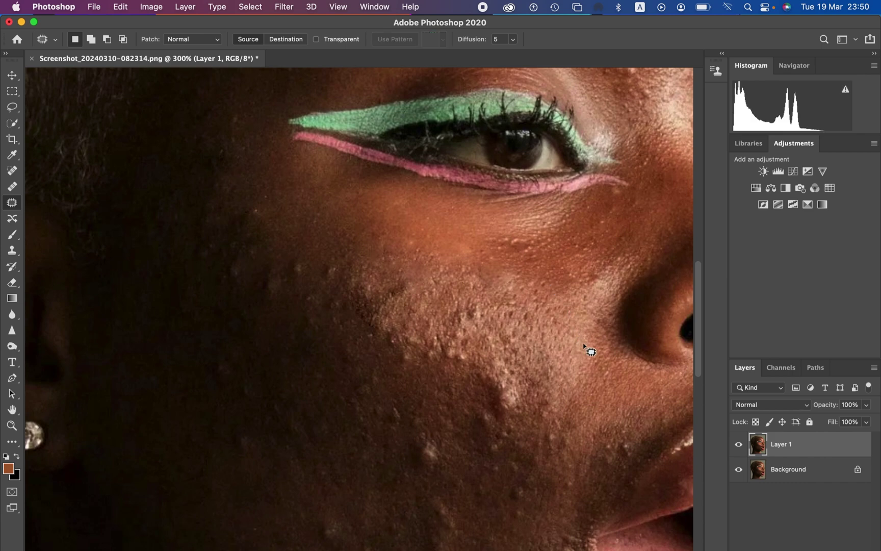
{"action": "key", "text": "ctrl+d"}
- Patch the large bumps on the lower cheek beside the mouth and clear the selection
{"action": "key", "text": "super+minus"}
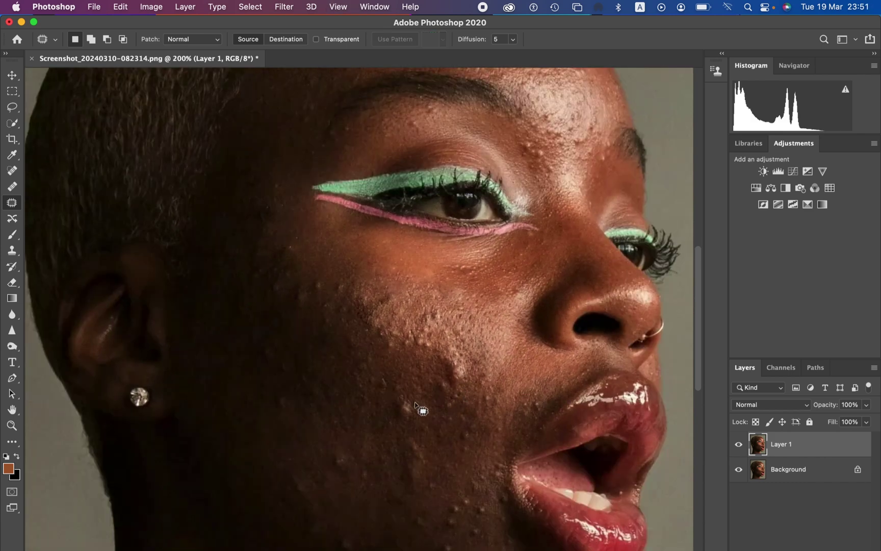
{"action": "mouse_move", "coordinate": [407, 406]}
{"action": "left_mouse_down"}
{"action": "mouse_move", "coordinate": [417, 403]}
{"action": "mouse_move", "coordinate": [379, 374]}
{"action": "mouse_move", "coordinate": [411, 402]}
{"action": "mouse_move", "coordinate": [393, 403]}
{"action": "mouse_move", "coordinate": [435, 381]}
{"action": "left_mouse_up"}
{"action": "key", "text": "super+d"}
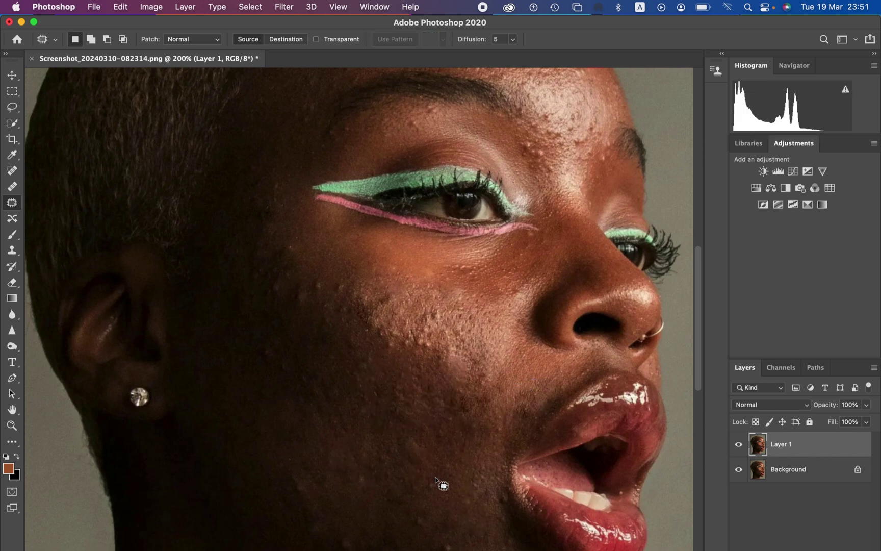
- Patch the remaining blemishes on the side of the face, the cheek and the forehead
{"action": "scroll", "coordinate": [445, 484], "scroll_direction": "down", "scroll_amount": 5}
{"action": "left_click", "coordinate": [436, 40]}
{"action": "left_click", "coordinate": [270, 173]}
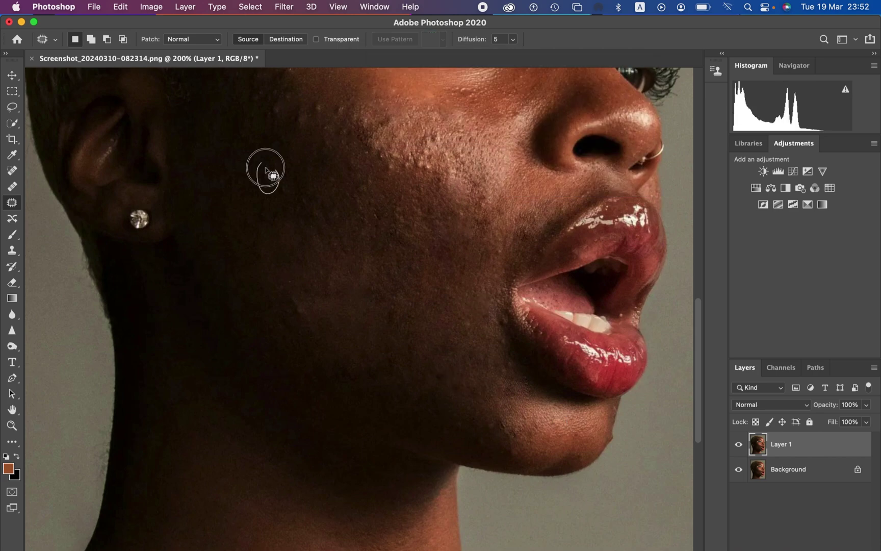
{"action": "scroll", "coordinate": [403, 309], "scroll_direction": "up", "scroll_amount": 4}
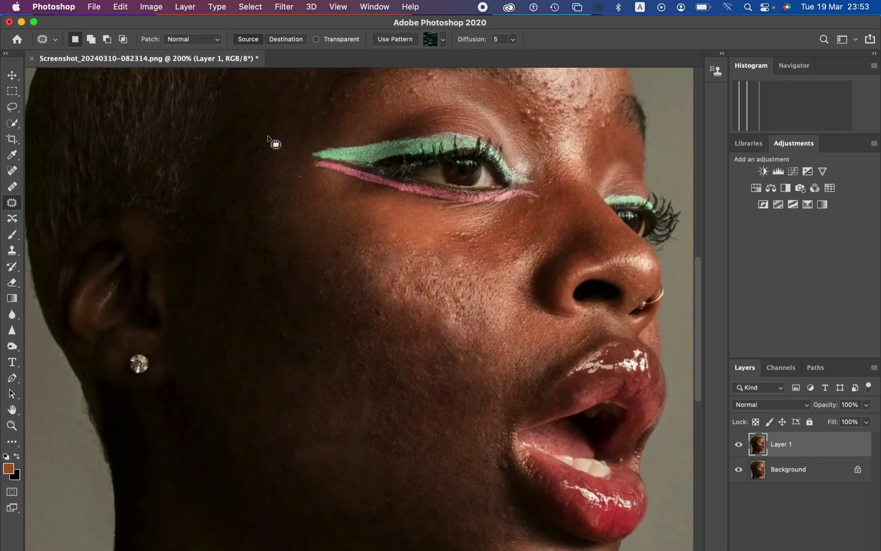
{"action": "scroll", "coordinate": [271, 142], "scroll_direction": "up", "scroll_amount": 3}
{"action": "scroll", "coordinate": [604, 306], "scroll_direction": "up", "scroll_amount": 3}
{"action": "scroll", "coordinate": [522, 456], "scroll_direction": "down", "scroll_amount": 8}
{"action": "key", "text": "super+plus"}
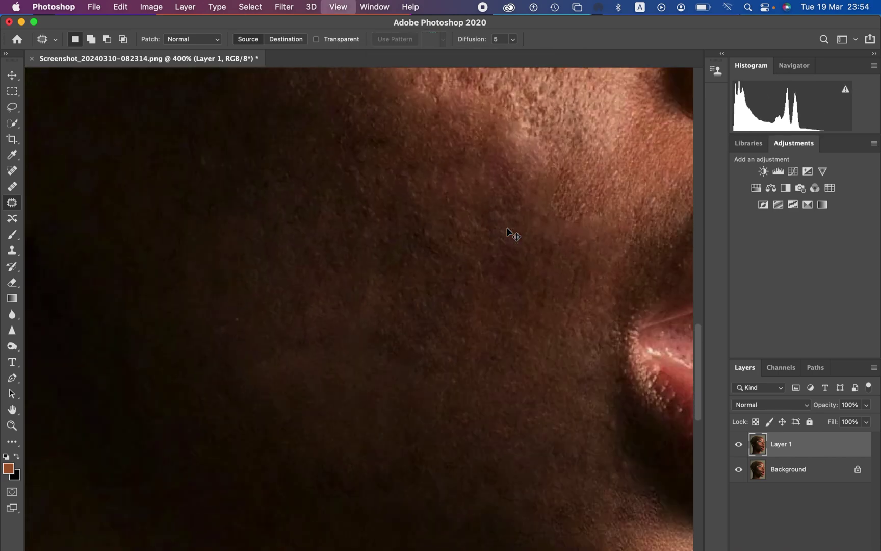
{"action": "key", "text": "super+1"}
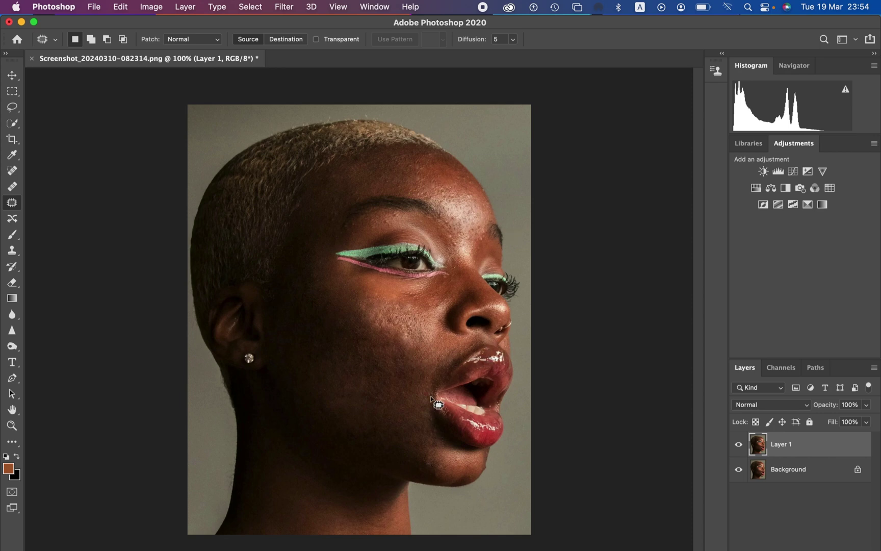
- Toggle the visibility of Layer 1 to compare before and after, and examine the patched cheek up close
{"action": "left_click", "coordinate": [738, 445]}
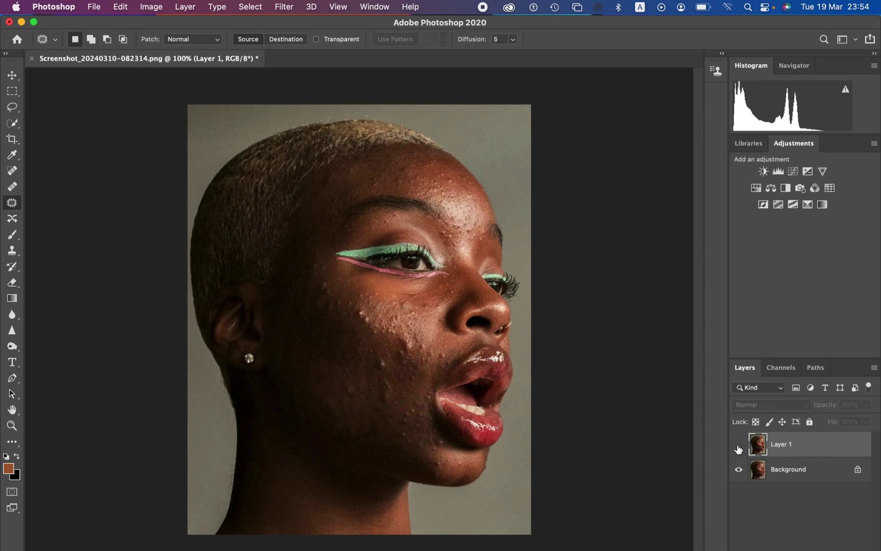
{"action": "left_click", "coordinate": [739, 445]}
{"action": "left_click", "coordinate": [739, 445]}
{"action": "left_click", "coordinate": [740, 445]}
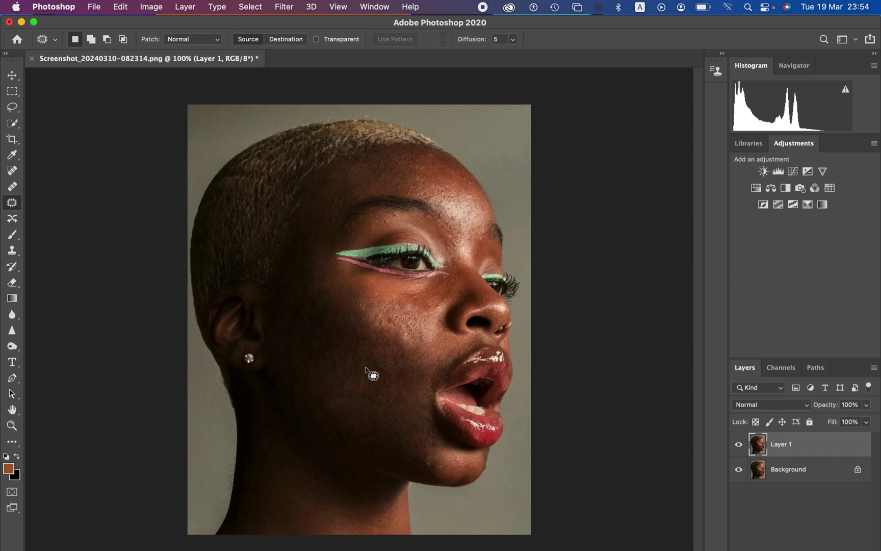
{"action": "key", "text": "super+equal"}
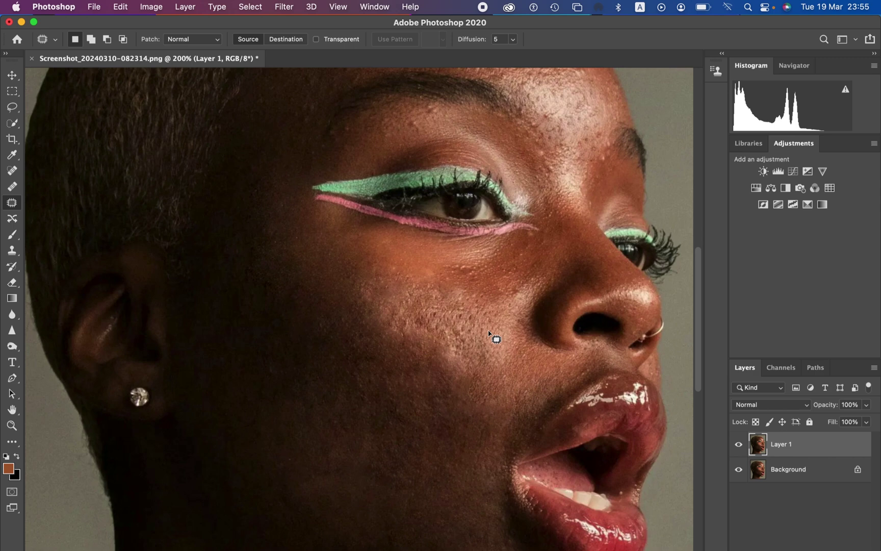
{"action": "key", "text": "super+minus"}
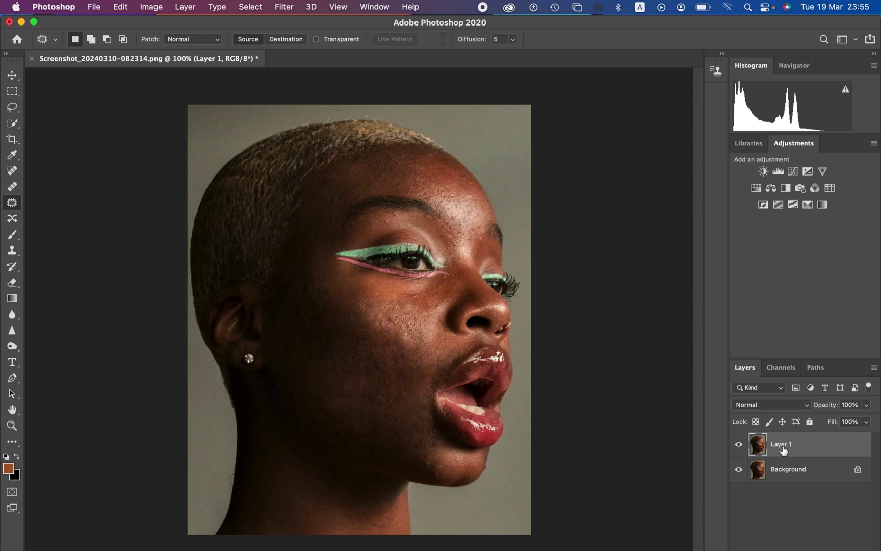
- Duplicate Layer 1 twice and rename the lower copy "low"
{"action": "key", "text": "super+j"}
{"action": "key", "text": "super+j"}
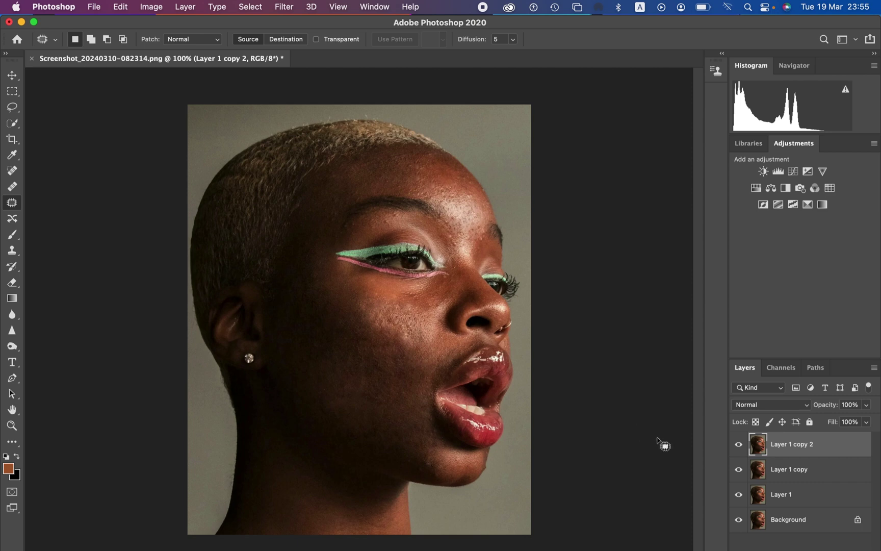
{"action": "double_click", "coordinate": [797, 476]}
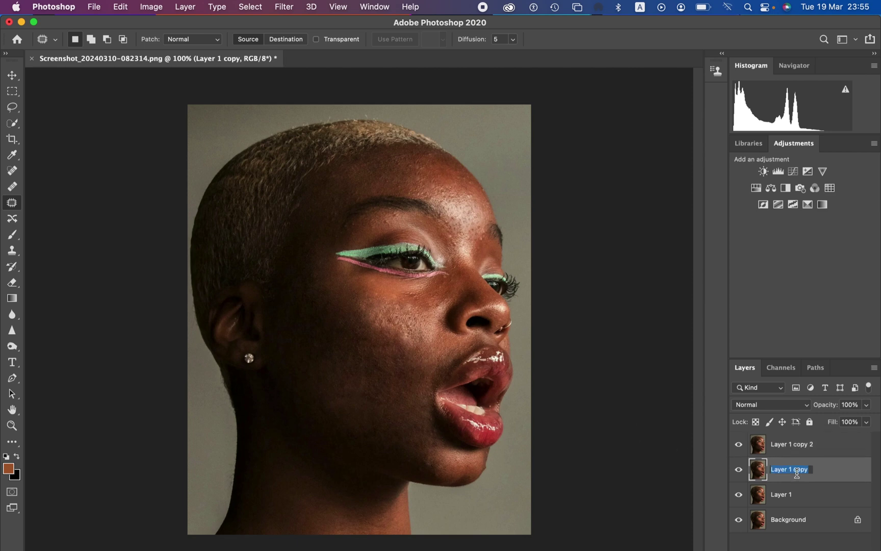
{"action": "type", "text": "low"}
{"action": "key", "text": "Return"}
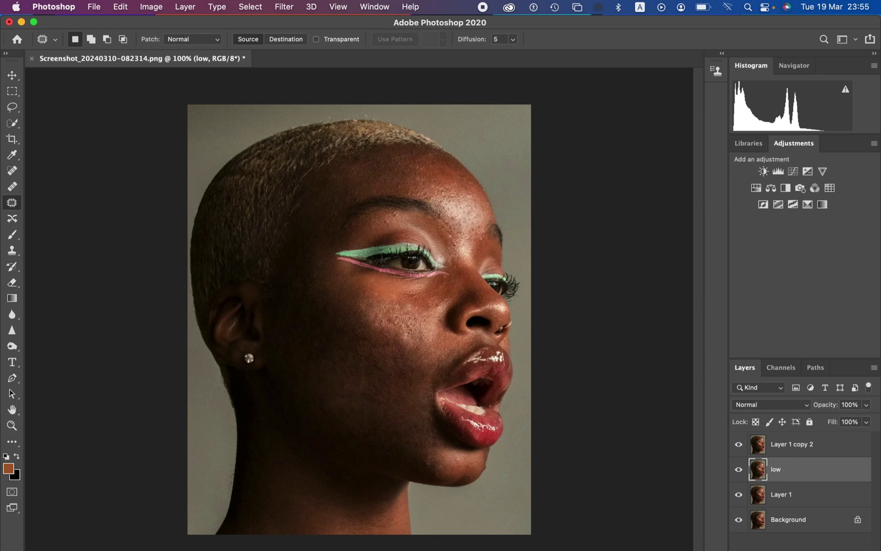
- Rename the topmost layer copy, Layer 1 copy 2, as "high"
{"action": "double_click", "coordinate": [788, 443]}
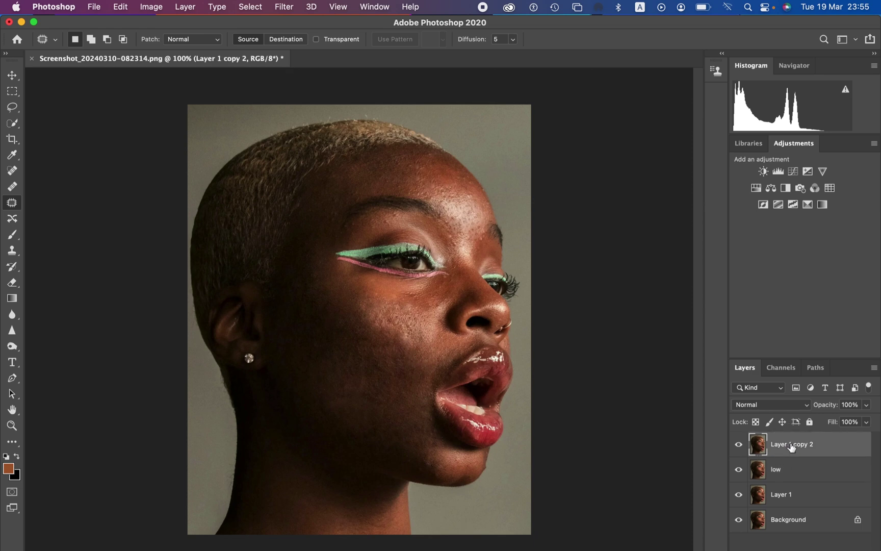
{"action": "type", "text": "high"}
{"action": "key", "text": "Return"}
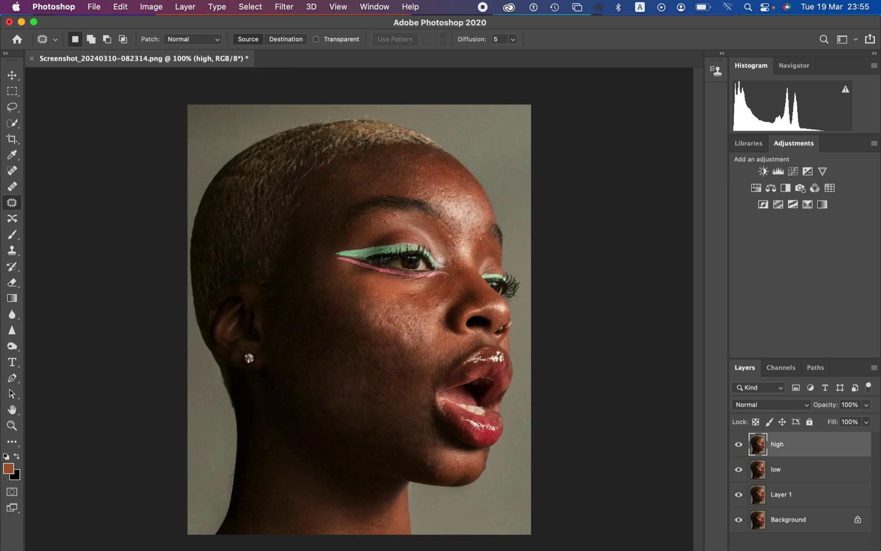
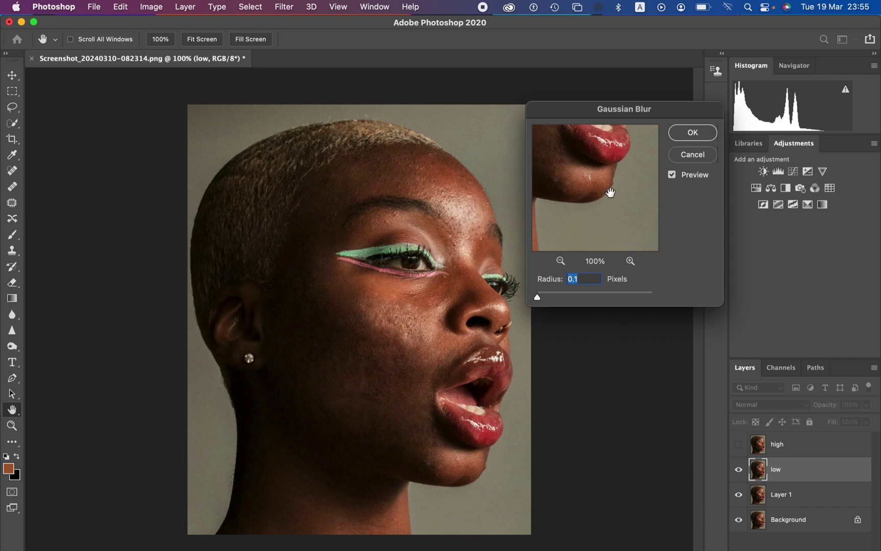
- Apply a Gaussian Blur with a 6.0-pixel radius to the "low" layer, previewing the cheek skin at 200%
{"action": "left_click_drag", "start_coordinate": [588, 172], "coordinate": [615, 202]}
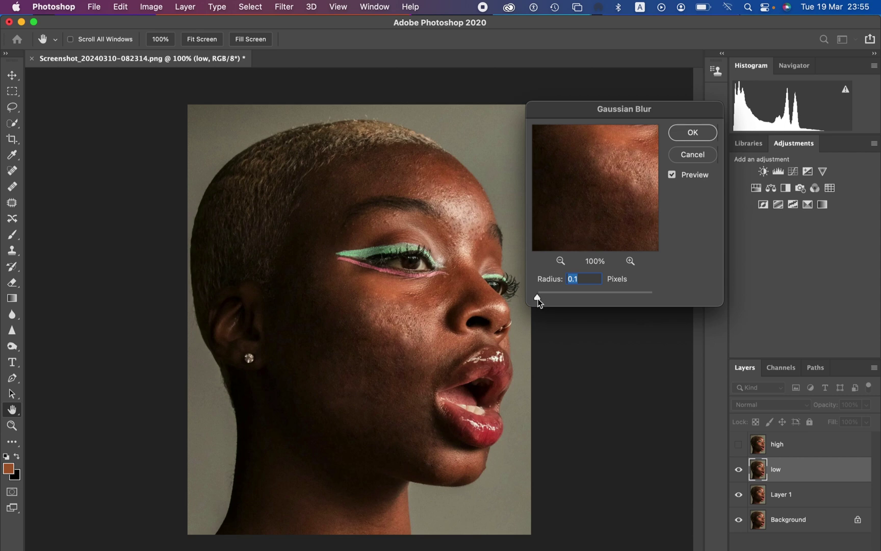
{"action": "left_click", "coordinate": [631, 261]}
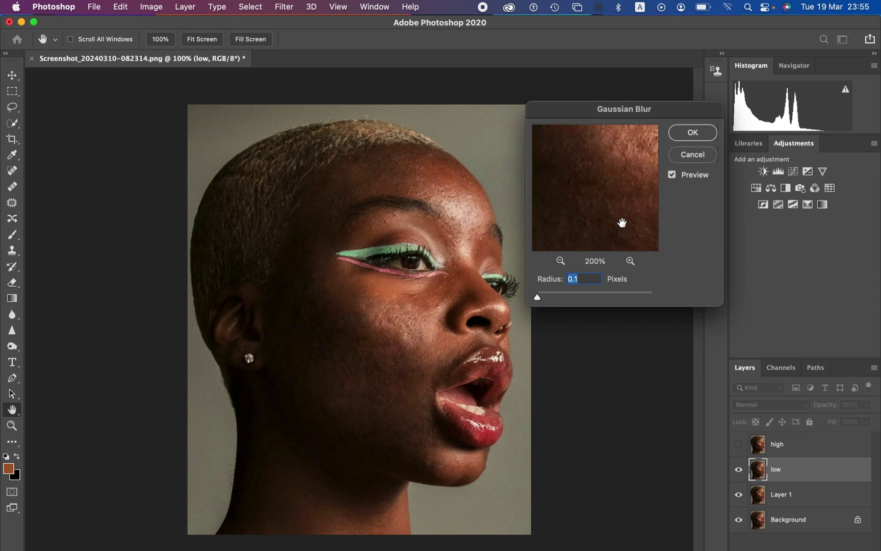
{"action": "left_click_drag", "start_coordinate": [616, 211], "coordinate": [615, 189]}
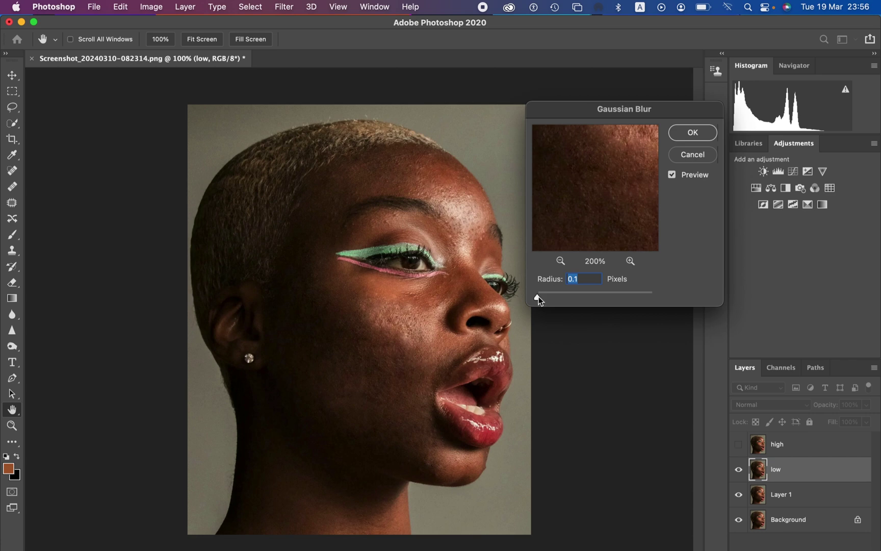
{"action": "left_click_drag", "start_coordinate": [537, 296], "coordinate": [550, 297]}
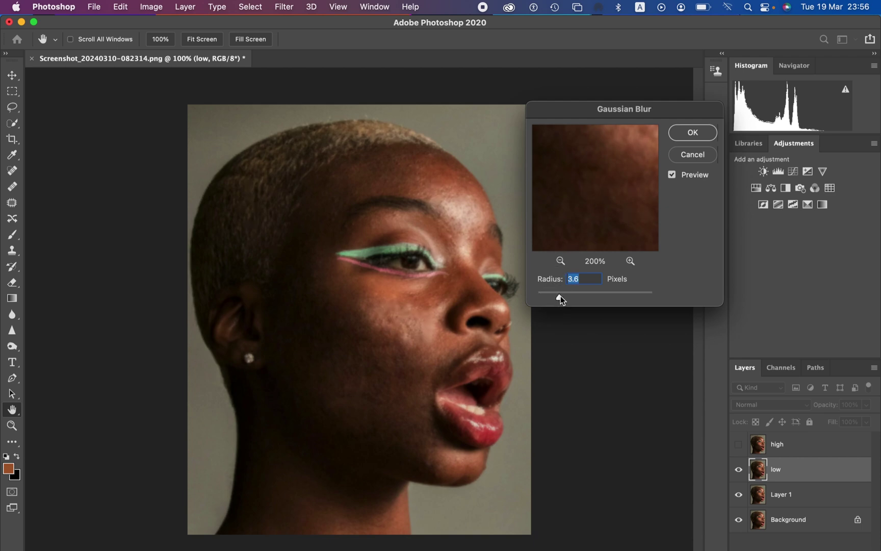
{"action": "left_click_drag", "start_coordinate": [564, 298], "coordinate": [564, 296]}
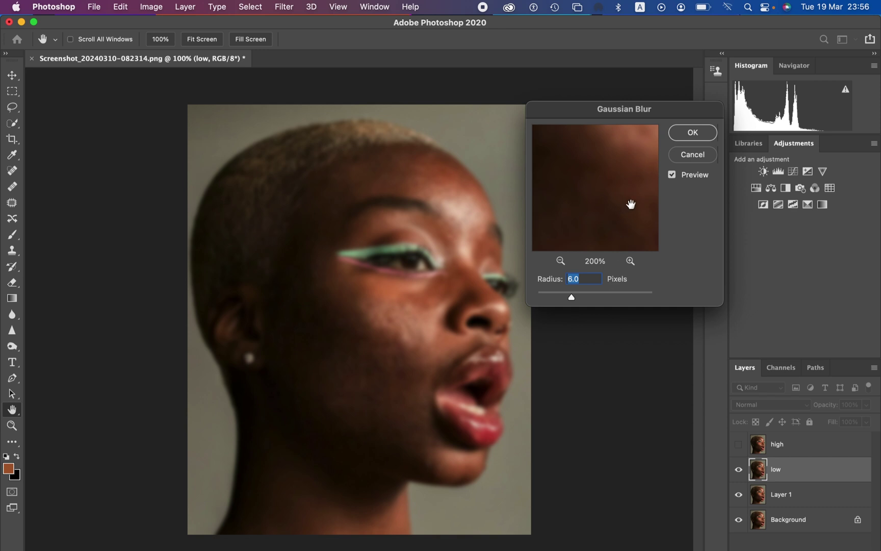
{"action": "left_click", "coordinate": [691, 136]}
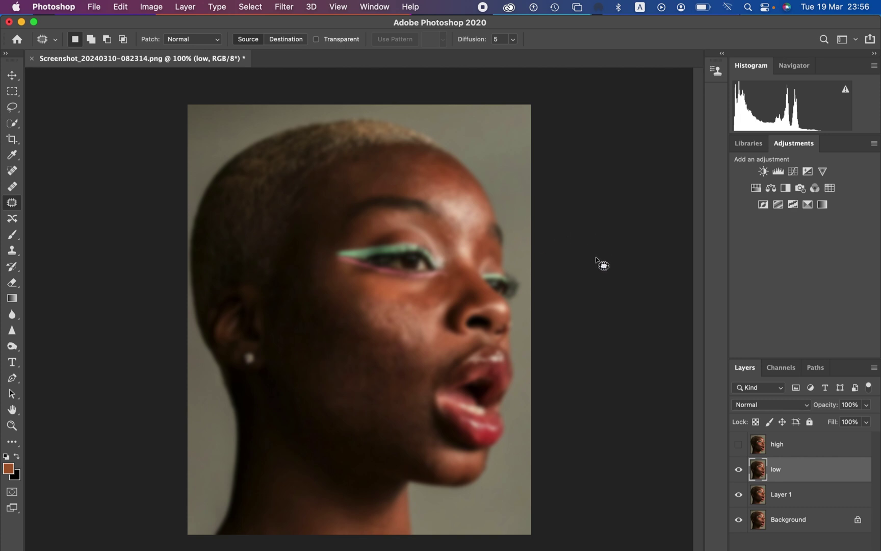
- Show the "high" layer and set up Apply Image on it with source layer low, Subtract blending, scale 2 and offset 128
{"action": "left_click", "coordinate": [12, 107]}
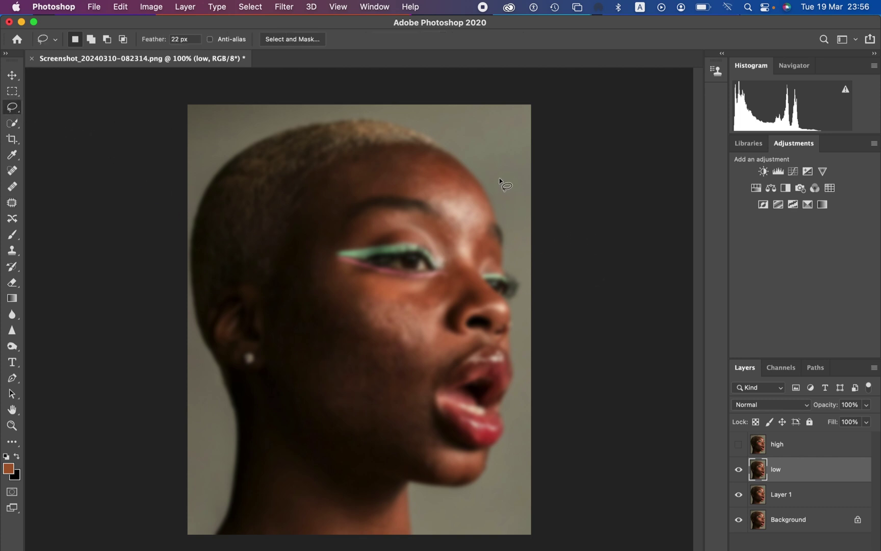
{"action": "left_click", "coordinate": [793, 452]}
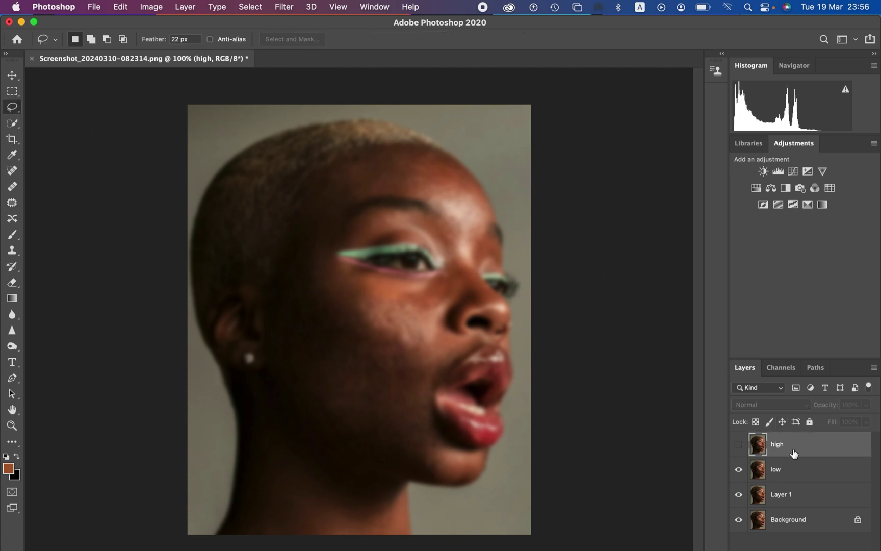
{"action": "left_click", "coordinate": [738, 444]}
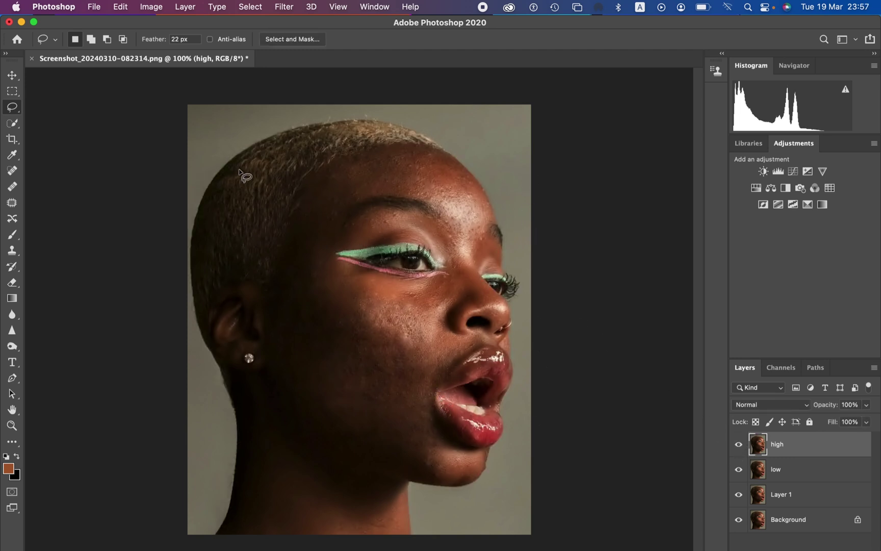
{"action": "left_click", "coordinate": [149, 6]}
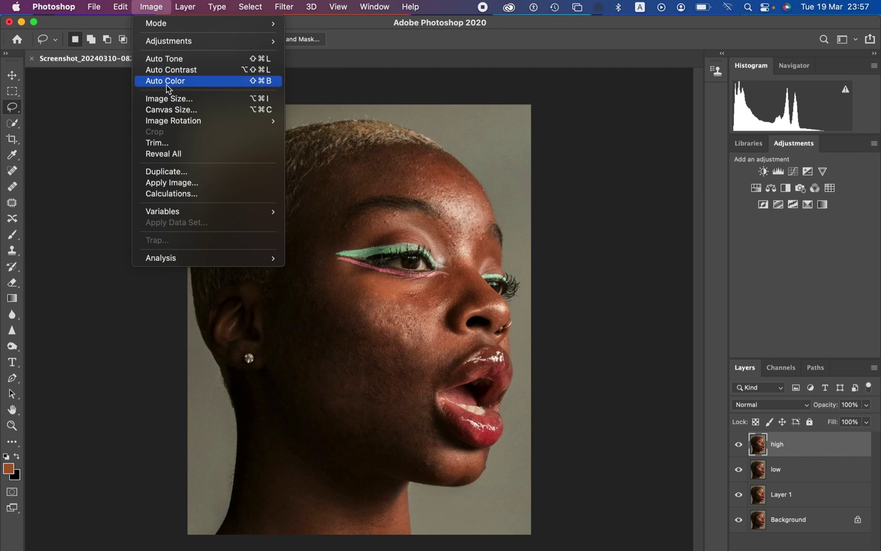
{"action": "left_click", "coordinate": [182, 188]}
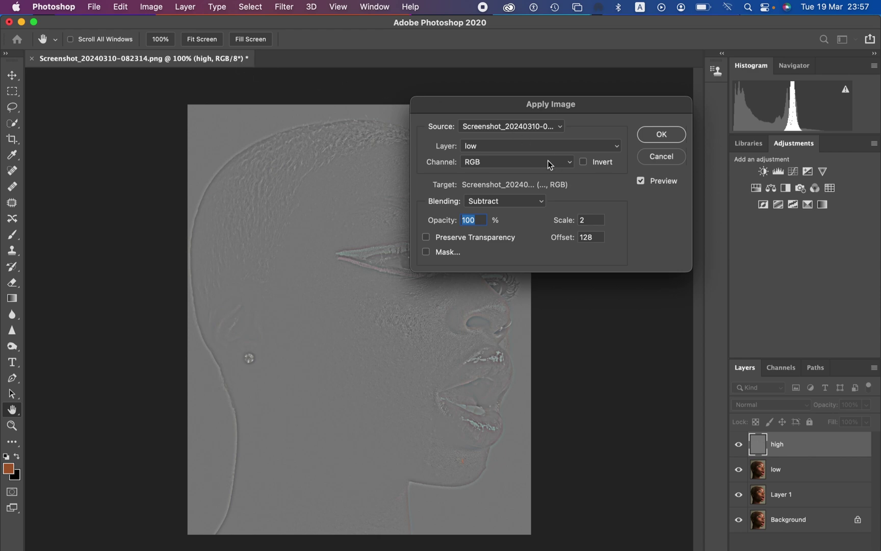
{"action": "left_click", "coordinate": [517, 143]}
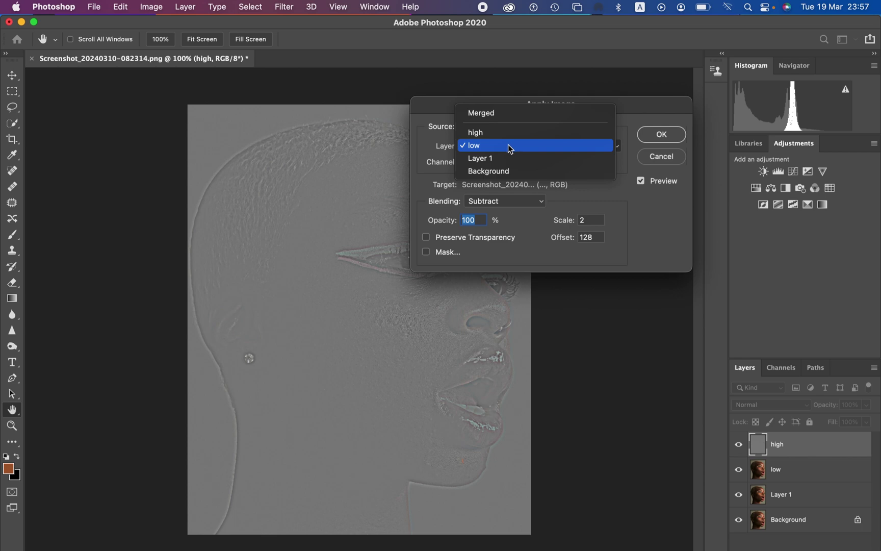
{"action": "left_click", "coordinate": [511, 145]}
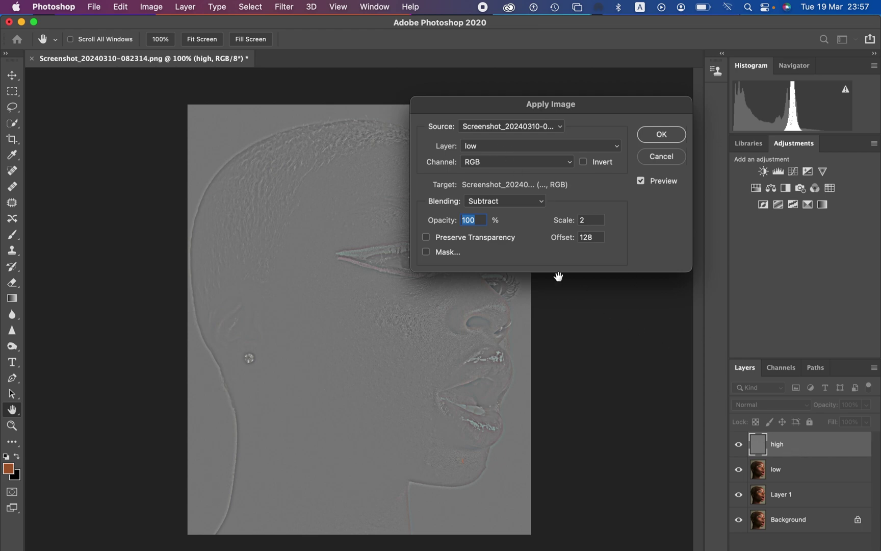
{"action": "left_click", "coordinate": [510, 201]}
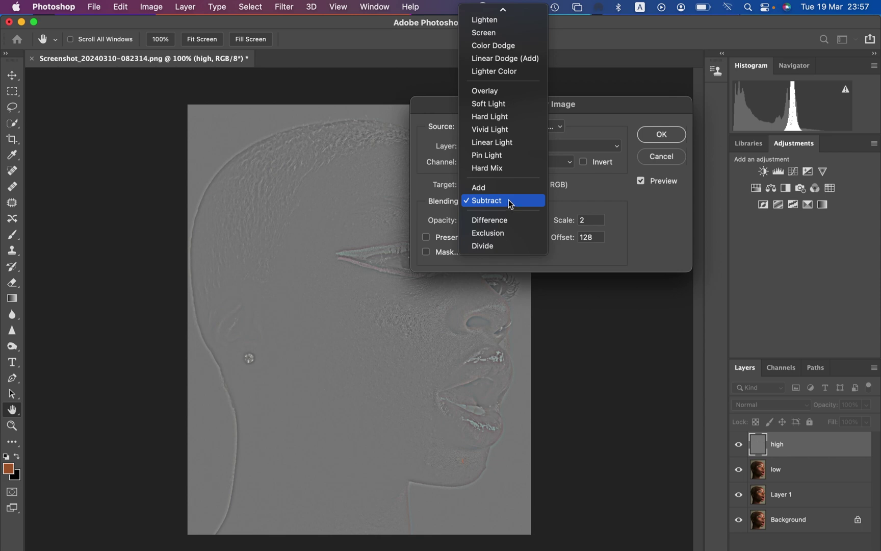
{"action": "left_click", "coordinate": [509, 201]}
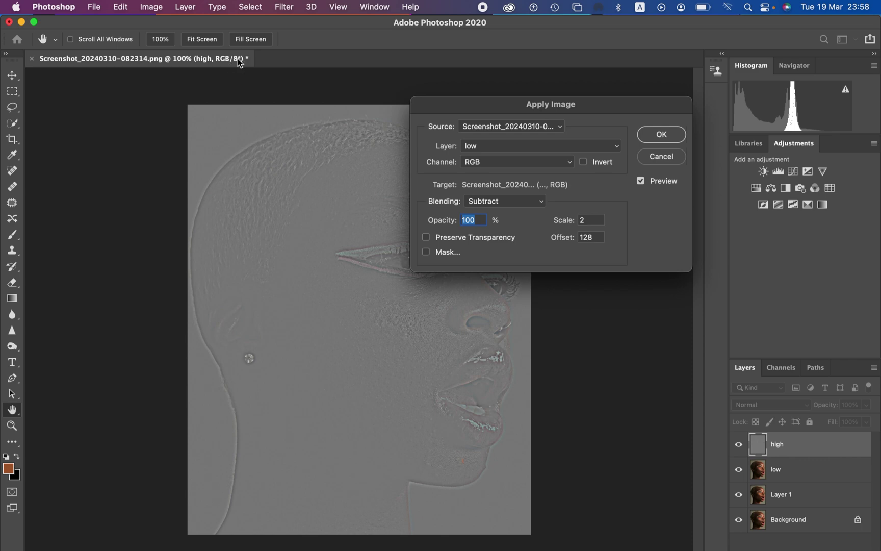
- Try Add blending with the inverted low layer in Apply Image, and restore Subtract blending without inversion
{"action": "left_click", "coordinate": [531, 147]}
{"action": "left_click", "coordinate": [533, 142]}
{"action": "left_click", "coordinate": [526, 201]}
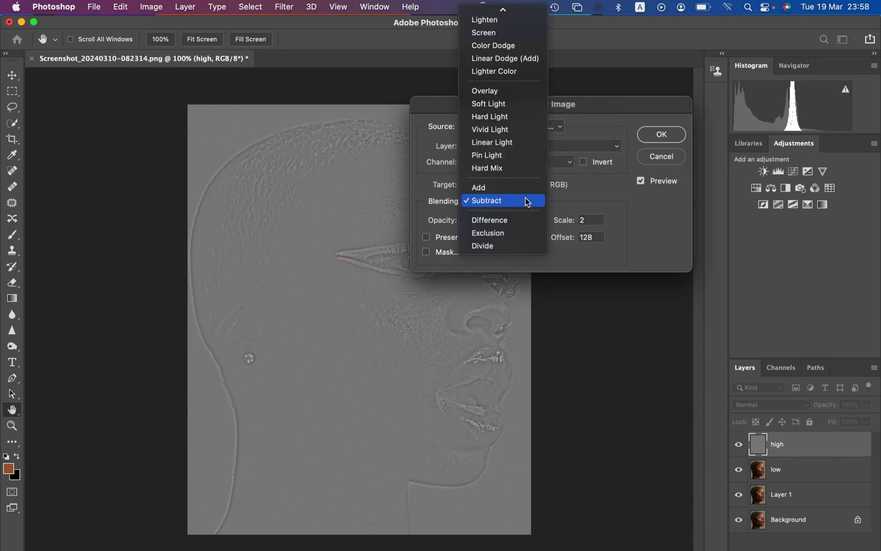
{"action": "left_click", "coordinate": [512, 187]}
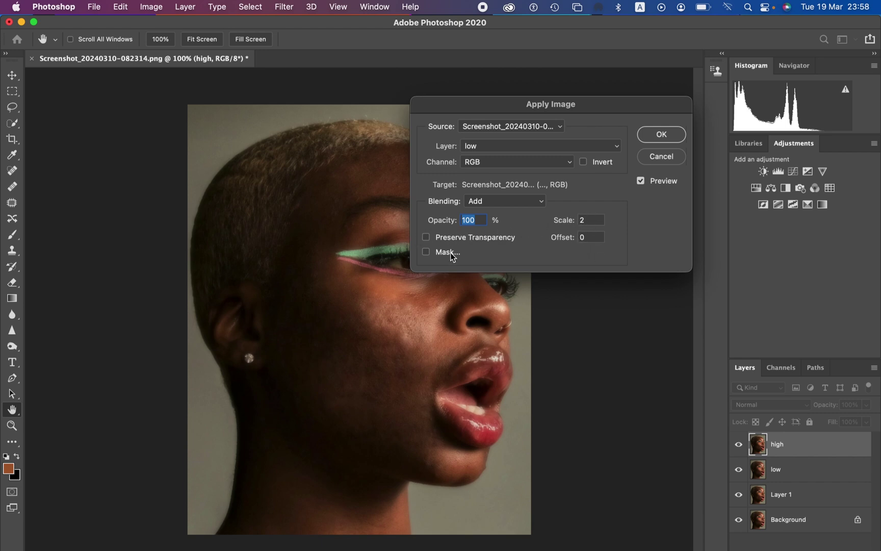
{"action": "left_click", "coordinate": [584, 162]}
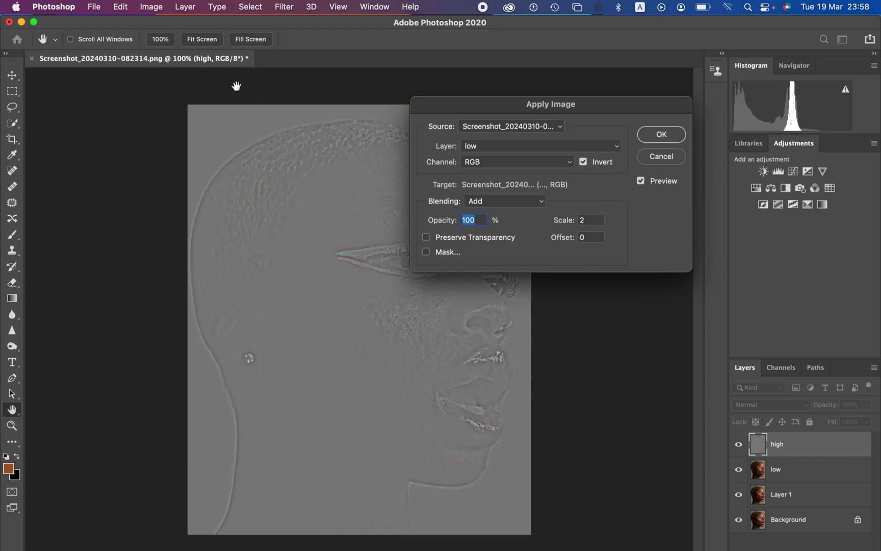
{"action": "left_click", "coordinate": [520, 201]}
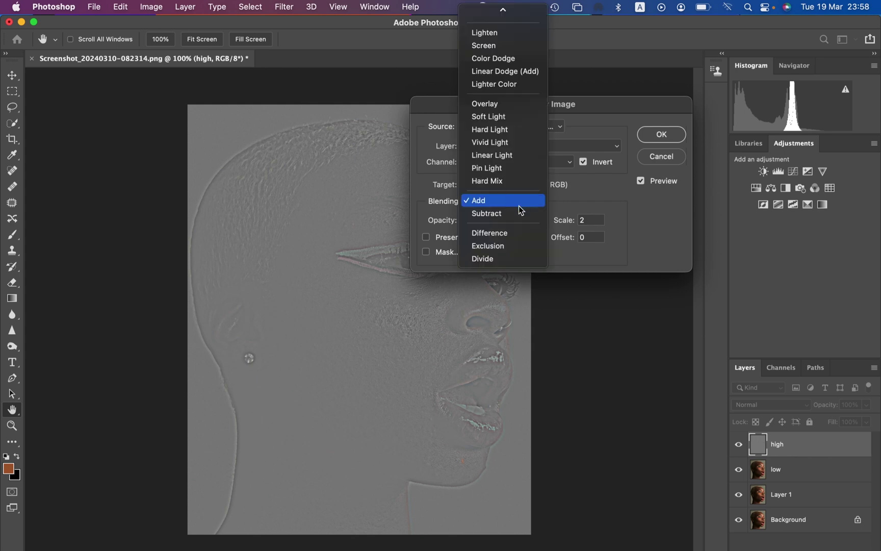
{"action": "left_click", "coordinate": [509, 211]}
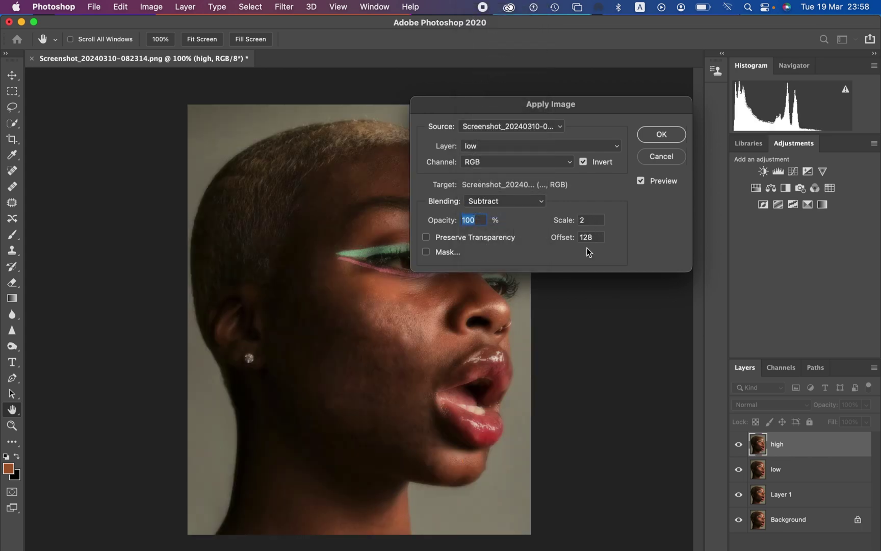
{"action": "left_click", "coordinate": [584, 162]}
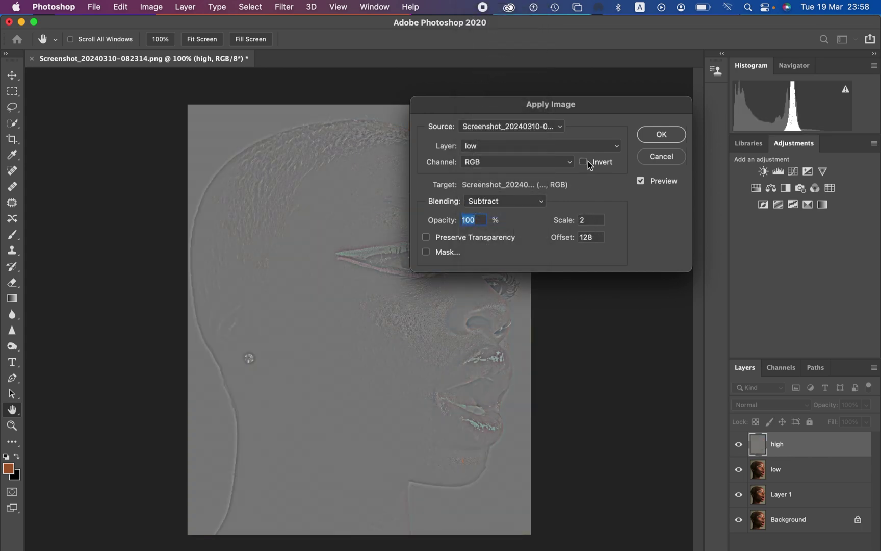
- Accept the Apply Image settings and set the "high" layer's blend mode to Linear Light
{"action": "left_click", "coordinate": [661, 135]}
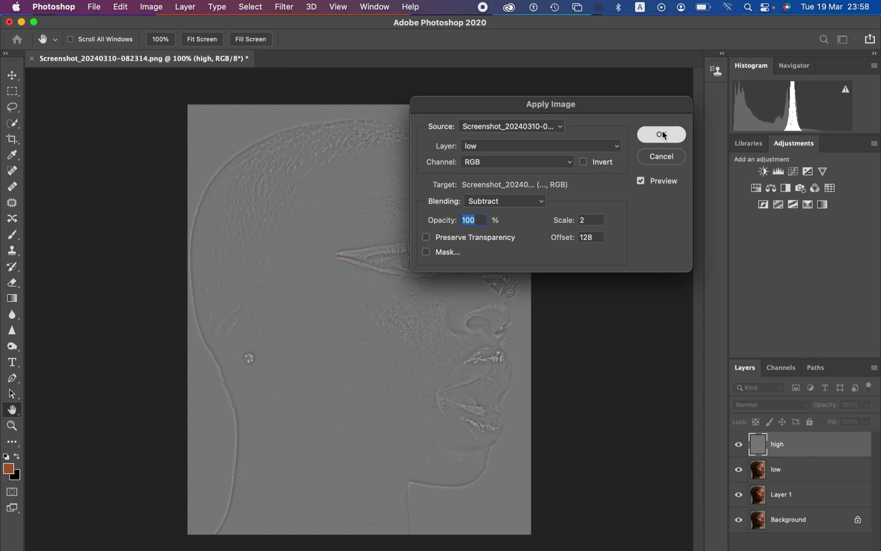
{"action": "left_click", "coordinate": [784, 404]}
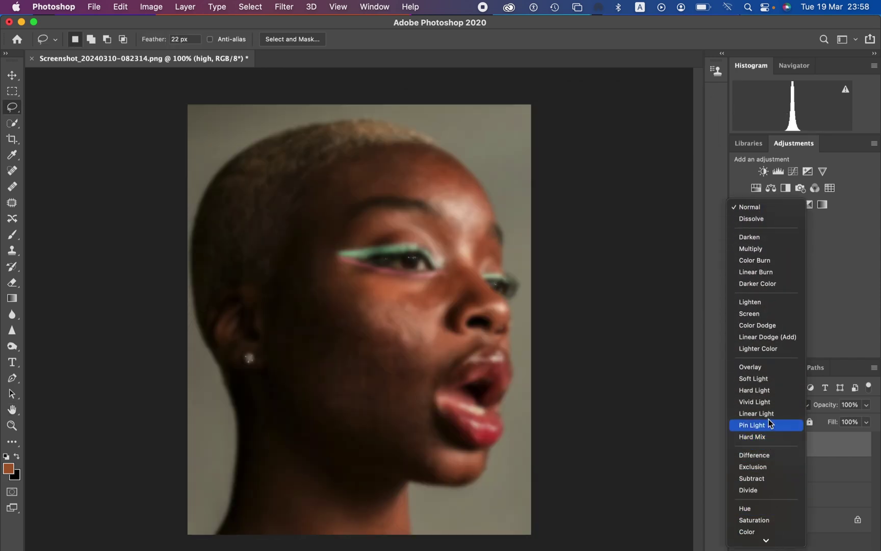
{"action": "left_click", "coordinate": [768, 416]}
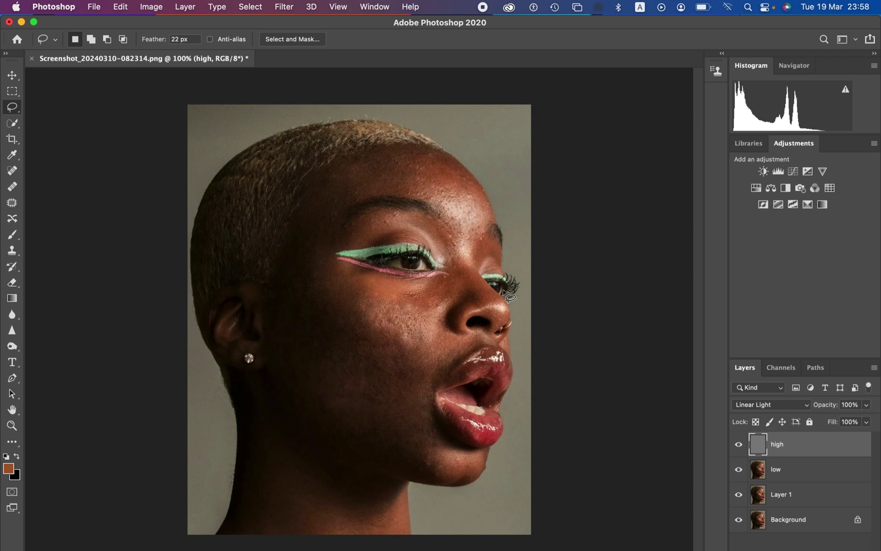
- Group the "high" and "low" layers together and expand the new group
{"action": "left_click", "coordinate": [799, 470], "text": "shift"}
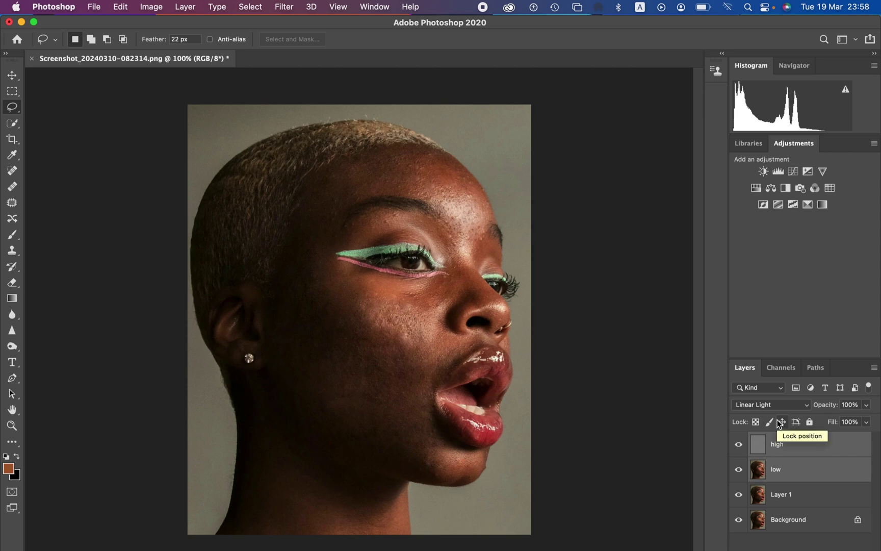
{"action": "key", "text": "super+g"}
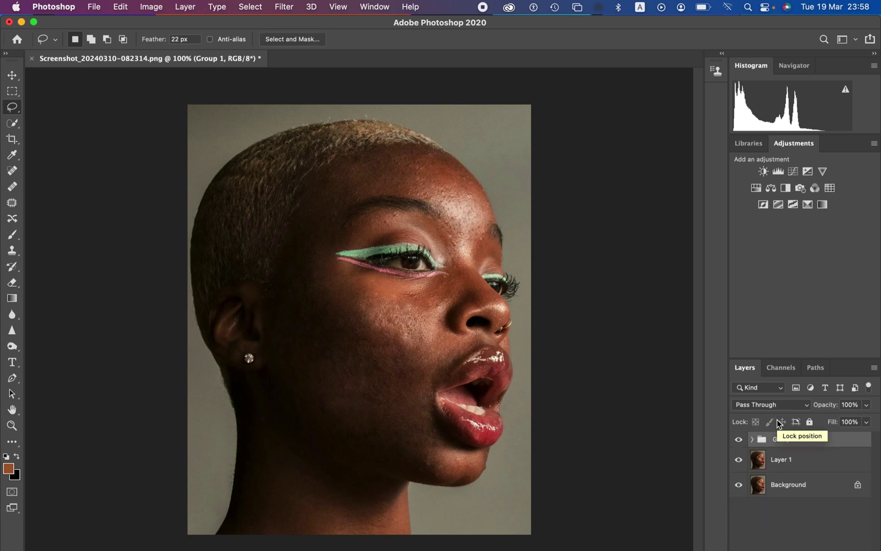
{"action": "left_click", "coordinate": [753, 440]}
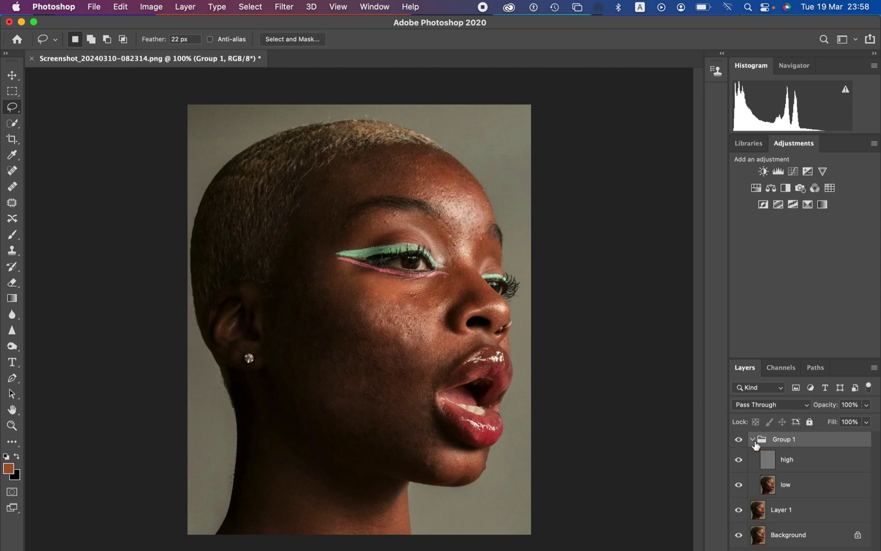
- Isolate the "low" layer for editing by hiding "high", and activate the Mixer Brush Tool
{"action": "left_click", "coordinate": [797, 489]}
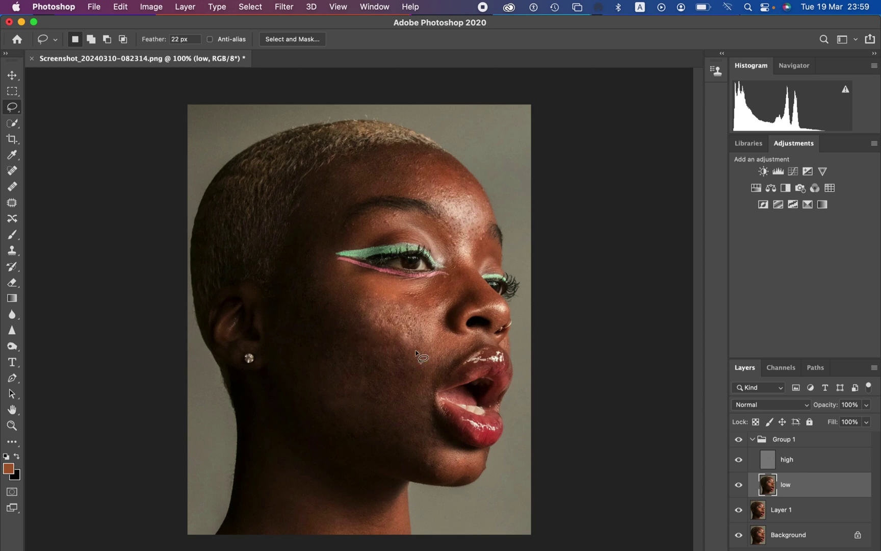
{"action": "left_click", "coordinate": [739, 460]}
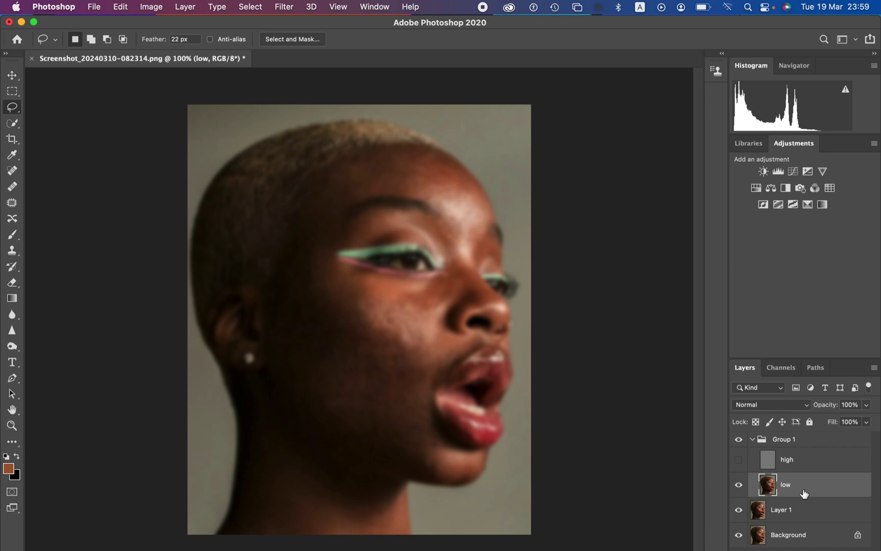
{"action": "left_click", "coordinate": [13, 235]}
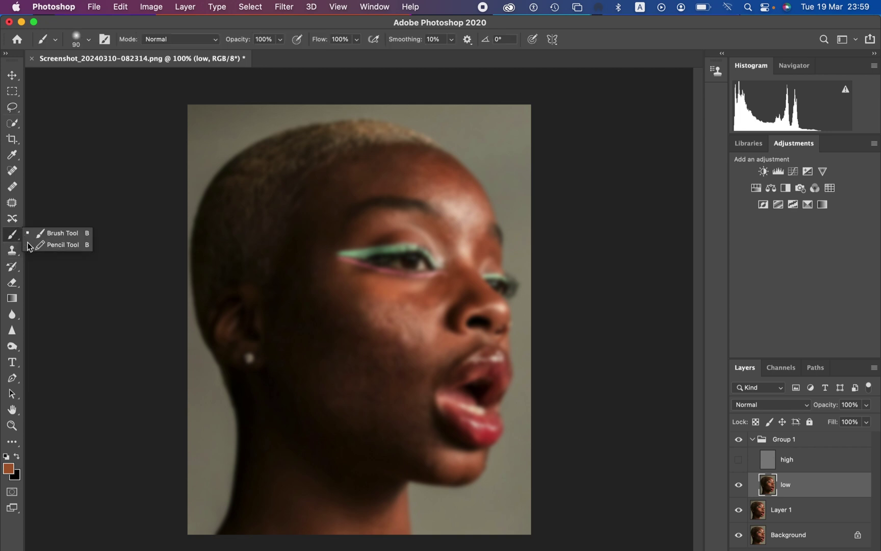
{"action": "left_click", "coordinate": [13, 444]}
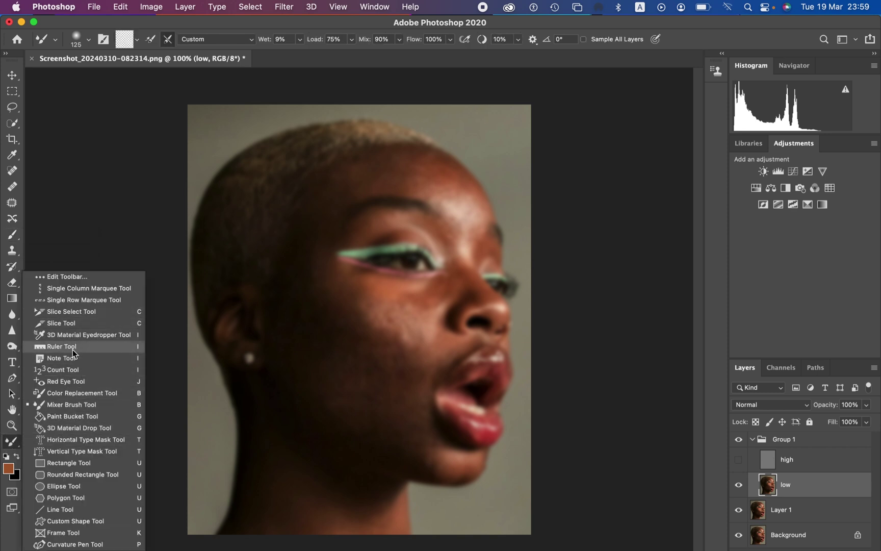
{"action": "left_click", "coordinate": [12, 444]}
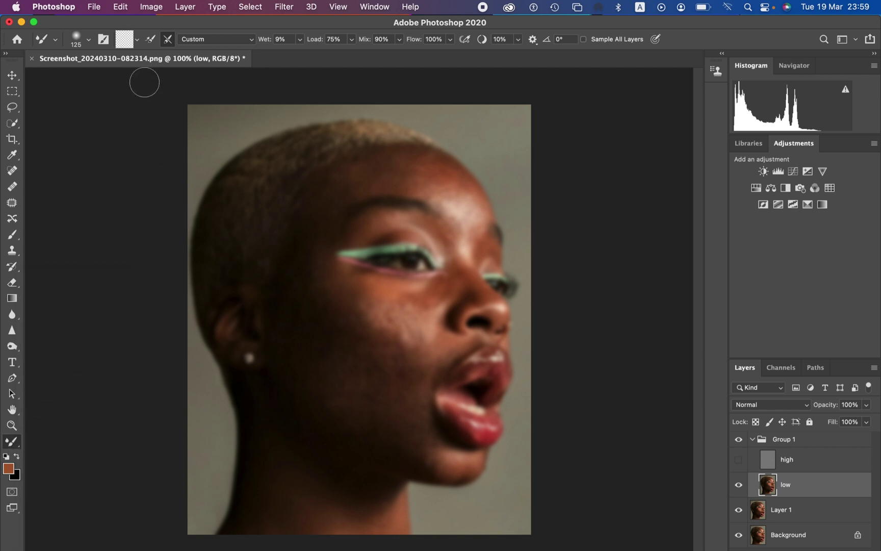
{"action": "left_click", "coordinate": [87, 40]}
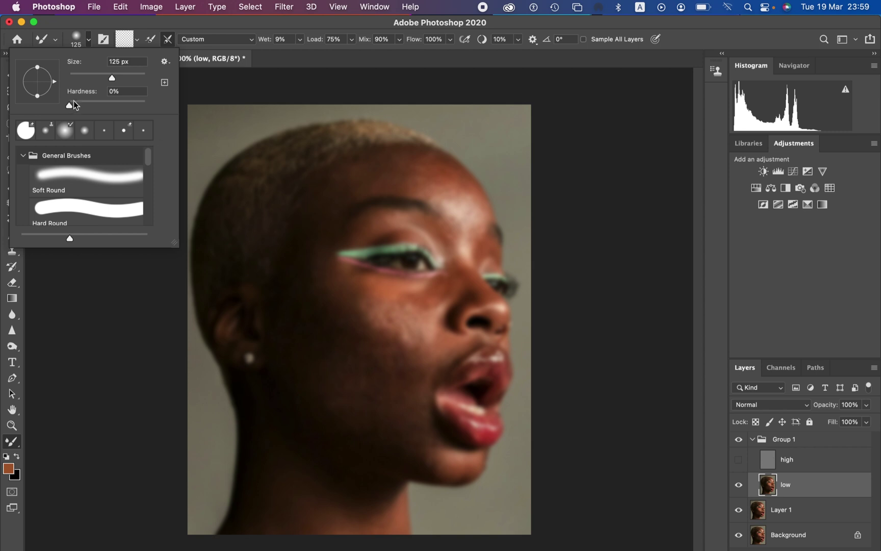
{"action": "left_click", "coordinate": [86, 41]}
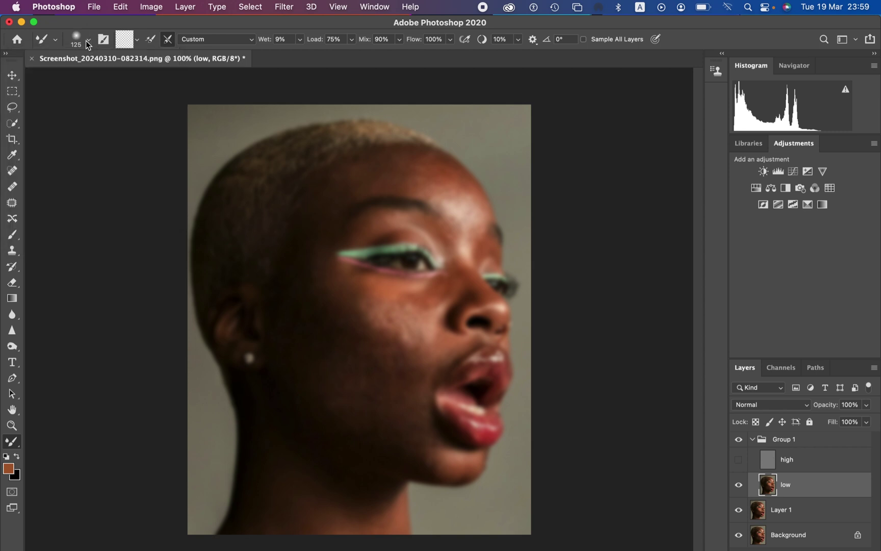
{"action": "left_click", "coordinate": [137, 40]}
{"action": "left_click", "coordinate": [141, 65]}
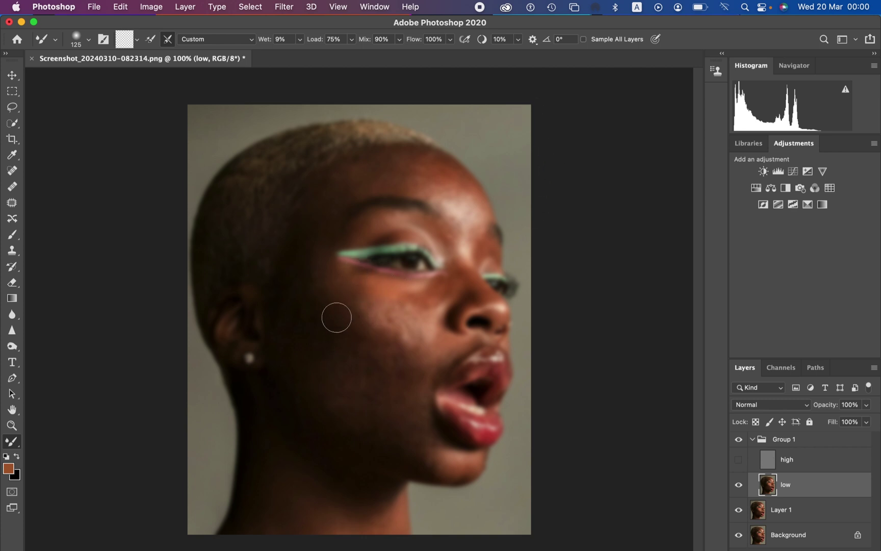
{"action": "key", "text": "super+equal"}
{"action": "key", "text": "super+equal"}
{"action": "key", "text": "super+equal"}
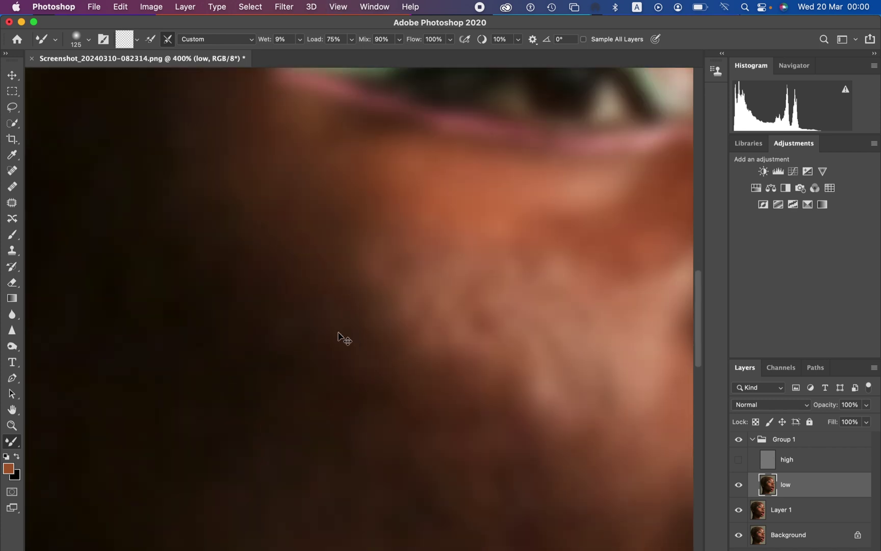
{"action": "key", "text": "super+minus"}
{"action": "key", "text": "super+minus"}
{"action": "key", "text": "super+minus"}
{"action": "key", "text": "super+minus"}
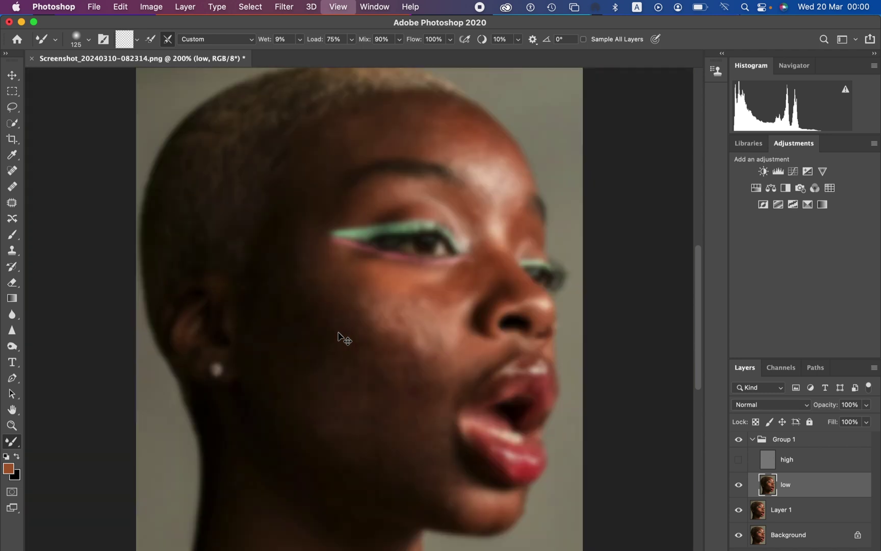
{"action": "key", "text": "super+equal"}
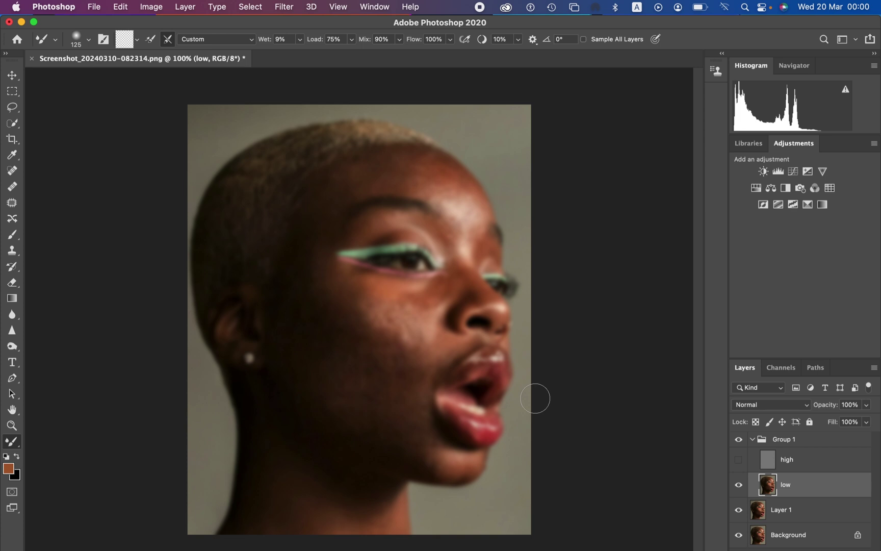
- Smooth the cheek and temple skin on the "low" layer with Mixer Brush strokes at a brush size of 125 px
{"action": "key", "text": "bracketright"}
{"action": "key", "text": "bracketright"}
{"action": "key", "text": "bracketright"}
{"action": "key", "text": "bracketleft"}
{"action": "key", "text": "bracketleft"}
{"action": "key", "text": "bracketleft"}
{"action": "key", "text": "bracketleft"}
{"action": "key", "text": "bracketright"}
{"action": "key", "text": "bracketright"}
{"action": "key", "text": "bracketright"}
{"action": "mouse_move", "coordinate": [338, 391]}
{"action": "left_mouse_down"}
{"action": "mouse_move", "coordinate": [334, 380]}
{"action": "mouse_move", "coordinate": [350, 401]}
{"action": "mouse_move", "coordinate": [386, 417]}
{"action": "mouse_move", "coordinate": [392, 405]}
{"action": "mouse_move", "coordinate": [383, 405]}
{"action": "mouse_move", "coordinate": [399, 409]}
{"action": "mouse_move", "coordinate": [393, 404]}
{"action": "mouse_move", "coordinate": [403, 418]}
{"action": "mouse_move", "coordinate": [395, 414]}
{"action": "left_mouse_up"}
{"action": "mouse_move", "coordinate": [332, 327]}
{"action": "left_mouse_down"}
{"action": "mouse_move", "coordinate": [388, 364]}
{"action": "mouse_move", "coordinate": [360, 342]}
{"action": "mouse_move", "coordinate": [360, 350]}
{"action": "mouse_move", "coordinate": [332, 346]}
{"action": "mouse_move", "coordinate": [378, 359]}
{"action": "mouse_move", "coordinate": [312, 313]}
{"action": "mouse_move", "coordinate": [408, 377]}
{"action": "left_mouse_up"}
{"action": "mouse_move", "coordinate": [335, 362]}
{"action": "left_mouse_down"}
{"action": "mouse_move", "coordinate": [383, 386]}
{"action": "mouse_move", "coordinate": [398, 388]}
{"action": "mouse_move", "coordinate": [345, 359]}
{"action": "mouse_move", "coordinate": [411, 381]}
{"action": "mouse_move", "coordinate": [331, 354]}
{"action": "mouse_move", "coordinate": [325, 390]}
{"action": "mouse_move", "coordinate": [304, 358]}
{"action": "mouse_move", "coordinate": [317, 379]}
{"action": "mouse_move", "coordinate": [316, 355]}
{"action": "mouse_move", "coordinate": [342, 357]}
{"action": "mouse_move", "coordinate": [317, 319]}
{"action": "mouse_move", "coordinate": [323, 317]}
{"action": "mouse_move", "coordinate": [307, 255]}
{"action": "mouse_move", "coordinate": [306, 263]}
{"action": "mouse_move", "coordinate": [311, 250]}
{"action": "mouse_move", "coordinate": [307, 257]}
{"action": "mouse_move", "coordinate": [349, 298]}
{"action": "mouse_move", "coordinate": [339, 290]}
{"action": "mouse_move", "coordinate": [341, 302]}
{"action": "mouse_move", "coordinate": [412, 358]}
{"action": "mouse_move", "coordinate": [410, 439]}
{"action": "mouse_move", "coordinate": [428, 450]}
{"action": "mouse_move", "coordinate": [404, 447]}
{"action": "mouse_move", "coordinate": [314, 375]}
{"action": "mouse_move", "coordinate": [303, 322]}
{"action": "mouse_move", "coordinate": [317, 301]}
{"action": "mouse_move", "coordinate": [302, 259]}
{"action": "mouse_move", "coordinate": [322, 221]}
{"action": "left_mouse_up"}
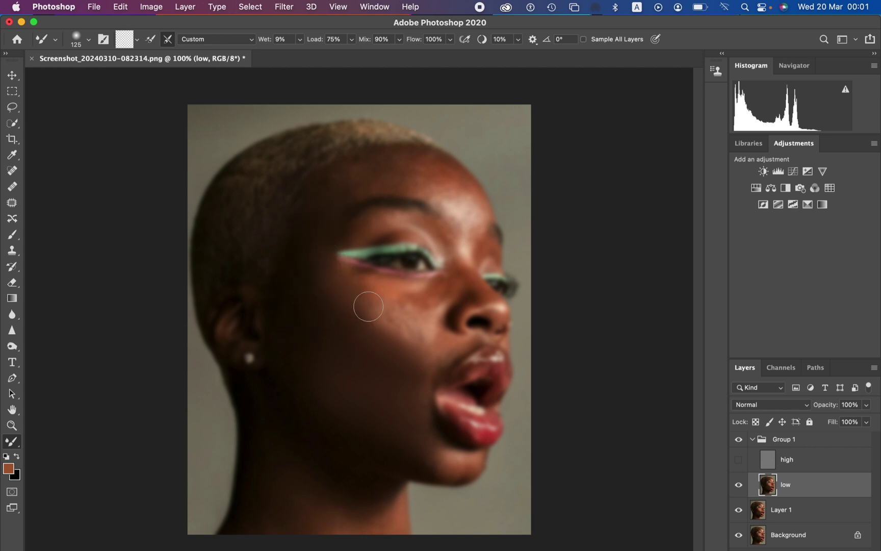
- Blend the skin of the lower cheek, chin and under-eye area with the Mixer Brush at sizes between 90 and 125 px
{"action": "key", "text": "bracketleft"}
{"action": "key", "text": "bracketleft"}
{"action": "mouse_move", "coordinate": [328, 383]}
{"action": "left_mouse_down"}
{"action": "mouse_move", "coordinate": [315, 377]}
{"action": "mouse_move", "coordinate": [365, 315]}
{"action": "mouse_move", "coordinate": [403, 334]}
{"action": "mouse_move", "coordinate": [393, 321]}
{"action": "mouse_move", "coordinate": [407, 325]}
{"action": "mouse_move", "coordinate": [407, 299]}
{"action": "mouse_move", "coordinate": [376, 305]}
{"action": "mouse_move", "coordinate": [356, 295]}
{"action": "mouse_move", "coordinate": [362, 287]}
{"action": "mouse_move", "coordinate": [413, 300]}
{"action": "mouse_move", "coordinate": [433, 293]}
{"action": "mouse_move", "coordinate": [433, 285]}
{"action": "mouse_move", "coordinate": [441, 293]}
{"action": "mouse_move", "coordinate": [427, 400]}
{"action": "left_mouse_up"}
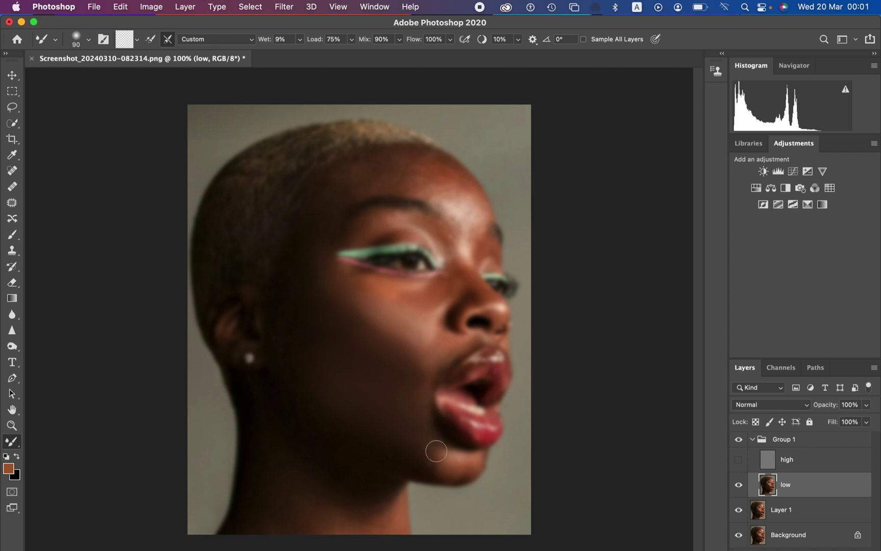
{"action": "mouse_move", "coordinate": [435, 451]}
{"action": "left_mouse_down"}
{"action": "mouse_move", "coordinate": [454, 464]}
{"action": "mouse_move", "coordinate": [441, 458]}
{"action": "mouse_move", "coordinate": [415, 399]}
{"action": "mouse_move", "coordinate": [407, 361]}
{"action": "mouse_move", "coordinate": [415, 362]}
{"action": "mouse_move", "coordinate": [421, 337]}
{"action": "mouse_move", "coordinate": [379, 306]}
{"action": "mouse_move", "coordinate": [397, 287]}
{"action": "mouse_move", "coordinate": [347, 295]}
{"action": "mouse_move", "coordinate": [372, 297]}
{"action": "left_mouse_up"}
{"action": "key", "text": "bracketright"}
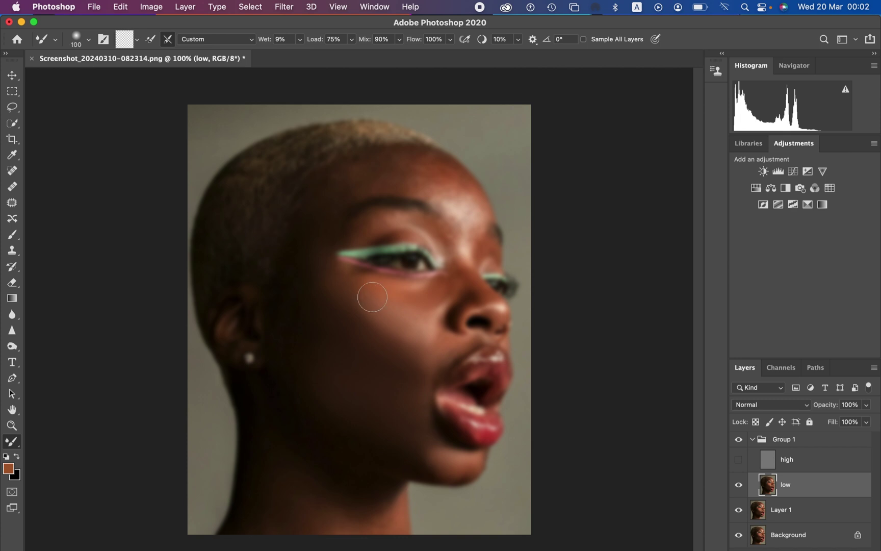
{"action": "mouse_move", "coordinate": [382, 382]}
{"action": "left_mouse_down"}
{"action": "mouse_move", "coordinate": [363, 401]}
{"action": "mouse_move", "coordinate": [343, 393]}
{"action": "mouse_move", "coordinate": [359, 406]}
{"action": "mouse_move", "coordinate": [355, 390]}
{"action": "mouse_move", "coordinate": [394, 392]}
{"action": "mouse_move", "coordinate": [395, 383]}
{"action": "mouse_move", "coordinate": [415, 395]}
{"action": "mouse_move", "coordinate": [419, 448]}
{"action": "left_mouse_up"}
{"action": "mouse_move", "coordinate": [334, 324]}
{"action": "left_mouse_down"}
{"action": "mouse_move", "coordinate": [335, 301]}
{"action": "mouse_move", "coordinate": [354, 294]}
{"action": "mouse_move", "coordinate": [379, 309]}
{"action": "left_mouse_up"}
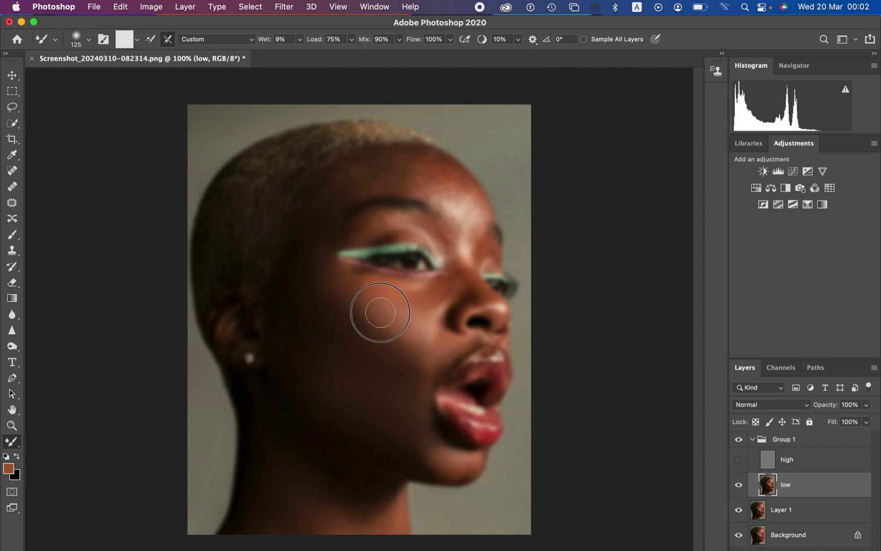
- Smooth the temple and forehead with the Mixer Brush, reducing the brush size to 90 px for the forehead
{"action": "mouse_move", "coordinate": [338, 200]}
{"action": "left_mouse_down"}
{"action": "mouse_move", "coordinate": [338, 189]}
{"action": "mouse_move", "coordinate": [387, 165]}
{"action": "mouse_move", "coordinate": [326, 196]}
{"action": "mouse_move", "coordinate": [329, 206]}
{"action": "left_mouse_up"}
{"action": "key", "text": "bracketleft"}
{"action": "key", "text": "bracketleft"}
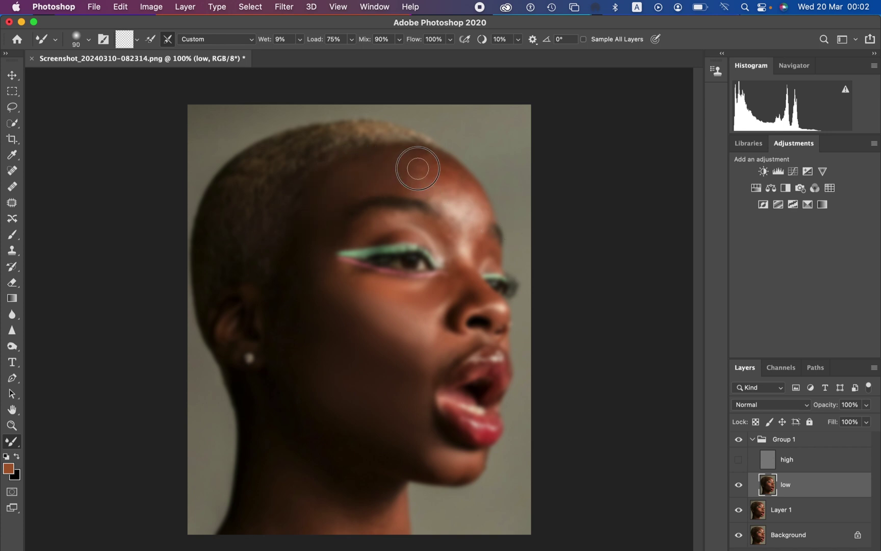
{"action": "mouse_move", "coordinate": [417, 168]}
{"action": "left_mouse_down"}
{"action": "mouse_move", "coordinate": [459, 182]}
{"action": "mouse_move", "coordinate": [461, 190]}
{"action": "mouse_move", "coordinate": [428, 182]}
{"action": "mouse_move", "coordinate": [444, 182]}
{"action": "mouse_move", "coordinate": [456, 212]}
{"action": "mouse_move", "coordinate": [469, 215]}
{"action": "mouse_move", "coordinate": [457, 182]}
{"action": "mouse_move", "coordinate": [469, 196]}
{"action": "mouse_move", "coordinate": [451, 183]}
{"action": "mouse_move", "coordinate": [467, 236]}
{"action": "mouse_move", "coordinate": [447, 229]}
{"action": "mouse_move", "coordinate": [457, 240]}
{"action": "mouse_move", "coordinate": [442, 191]}
{"action": "mouse_move", "coordinate": [411, 186]}
{"action": "mouse_move", "coordinate": [426, 166]}
{"action": "mouse_move", "coordinate": [404, 162]}
{"action": "mouse_move", "coordinate": [410, 178]}
{"action": "mouse_move", "coordinate": [422, 178]}
{"action": "mouse_move", "coordinate": [411, 182]}
{"action": "mouse_move", "coordinate": [384, 172]}
{"action": "mouse_move", "coordinate": [394, 168]}
{"action": "mouse_move", "coordinate": [400, 182]}
{"action": "mouse_move", "coordinate": [354, 183]}
{"action": "mouse_move", "coordinate": [333, 207]}
{"action": "mouse_move", "coordinate": [382, 227]}
{"action": "mouse_move", "coordinate": [367, 228]}
{"action": "mouse_move", "coordinate": [386, 218]}
{"action": "mouse_move", "coordinate": [438, 231]}
{"action": "mouse_move", "coordinate": [454, 206]}
{"action": "mouse_move", "coordinate": [440, 178]}
{"action": "mouse_move", "coordinate": [447, 170]}
{"action": "mouse_move", "coordinate": [479, 208]}
{"action": "mouse_move", "coordinate": [469, 224]}
{"action": "left_mouse_up"}
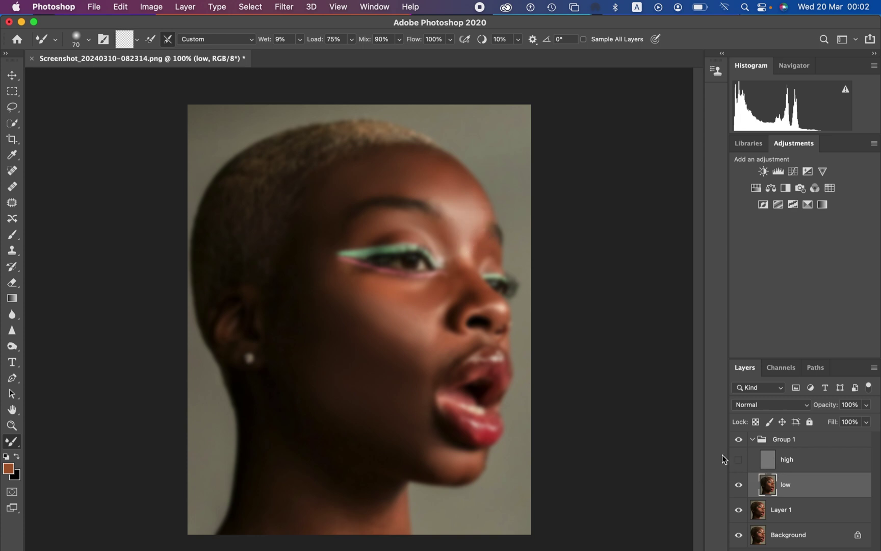
- Blend the skin around the mouth, chin, brow, nose bridge and neck on the "low" layer with further Mixer Brush strokes
{"action": "left_click_drag", "start_coordinate": [447, 350], "coordinate": [441, 468]}
{"action": "mouse_move", "coordinate": [430, 296]}
{"action": "left_mouse_down"}
{"action": "mouse_move", "coordinate": [454, 266]}
{"action": "mouse_move", "coordinate": [482, 291]}
{"action": "mouse_move", "coordinate": [460, 285]}
{"action": "mouse_move", "coordinate": [439, 303]}
{"action": "mouse_move", "coordinate": [449, 285]}
{"action": "mouse_move", "coordinate": [367, 285]}
{"action": "mouse_move", "coordinate": [378, 290]}
{"action": "mouse_move", "coordinate": [413, 257]}
{"action": "mouse_move", "coordinate": [376, 299]}
{"action": "mouse_move", "coordinate": [321, 273]}
{"action": "mouse_move", "coordinate": [327, 280]}
{"action": "mouse_move", "coordinate": [310, 243]}
{"action": "left_mouse_up"}
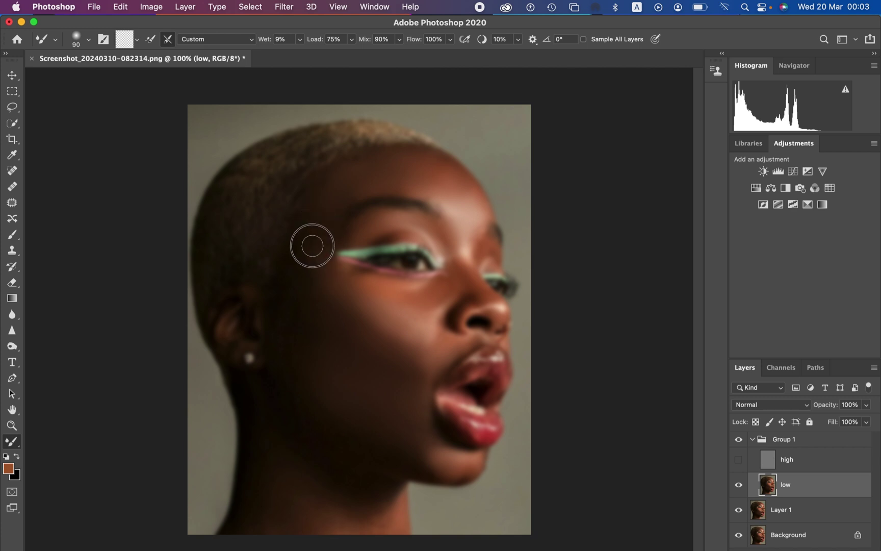
{"action": "mouse_move", "coordinate": [352, 192]}
{"action": "left_mouse_down"}
{"action": "mouse_move", "coordinate": [417, 180]}
{"action": "mouse_move", "coordinate": [436, 167]}
{"action": "mouse_move", "coordinate": [457, 187]}
{"action": "mouse_move", "coordinate": [466, 263]}
{"action": "left_mouse_up"}
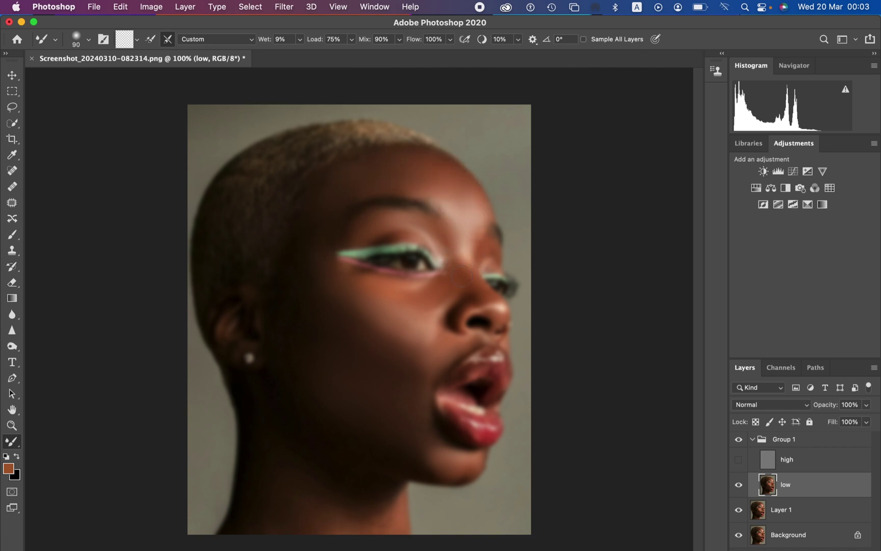
{"action": "mouse_move", "coordinate": [402, 433]}
{"action": "left_mouse_down"}
{"action": "mouse_move", "coordinate": [426, 436]}
{"action": "mouse_move", "coordinate": [411, 380]}
{"action": "mouse_move", "coordinate": [424, 384]}
{"action": "mouse_move", "coordinate": [424, 368]}
{"action": "mouse_move", "coordinate": [395, 338]}
{"action": "left_mouse_up"}
{"action": "mouse_move", "coordinate": [296, 493]}
{"action": "left_mouse_down"}
{"action": "mouse_move", "coordinate": [328, 505]}
{"action": "mouse_move", "coordinate": [340, 527]}
{"action": "mouse_move", "coordinate": [361, 516]}
{"action": "mouse_move", "coordinate": [391, 528]}
{"action": "mouse_move", "coordinate": [398, 510]}
{"action": "mouse_move", "coordinate": [364, 524]}
{"action": "mouse_move", "coordinate": [324, 516]}
{"action": "mouse_move", "coordinate": [312, 498]}
{"action": "mouse_move", "coordinate": [269, 526]}
{"action": "mouse_move", "coordinate": [312, 358]}
{"action": "mouse_move", "coordinate": [321, 393]}
{"action": "mouse_move", "coordinate": [335, 406]}
{"action": "mouse_move", "coordinate": [337, 399]}
{"action": "mouse_move", "coordinate": [287, 303]}
{"action": "mouse_move", "coordinate": [295, 311]}
{"action": "mouse_move", "coordinate": [304, 224]}
{"action": "mouse_move", "coordinate": [366, 191]}
{"action": "mouse_move", "coordinate": [335, 203]}
{"action": "mouse_move", "coordinate": [377, 168]}
{"action": "mouse_move", "coordinate": [500, 221]}
{"action": "left_mouse_up"}
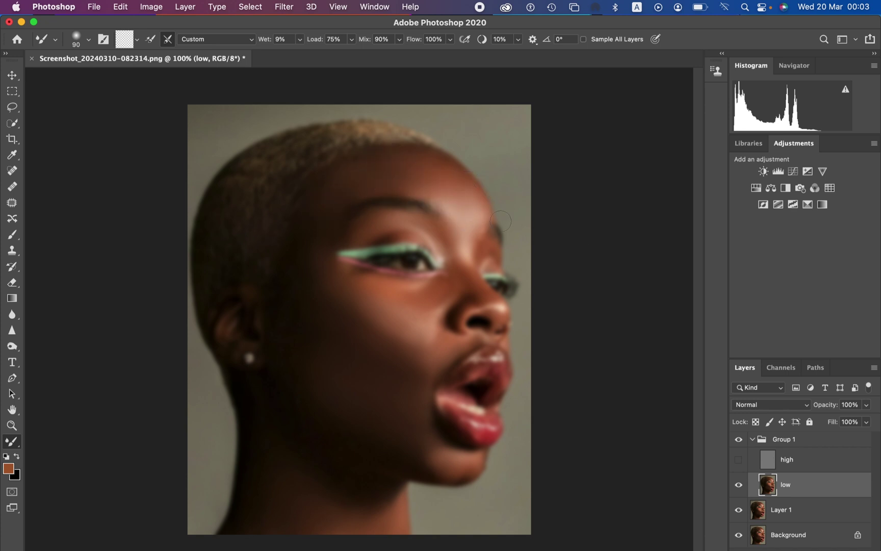
- Show the "high" layer again and compare the portrait with and without Group 1
{"action": "left_click", "coordinate": [739, 461]}
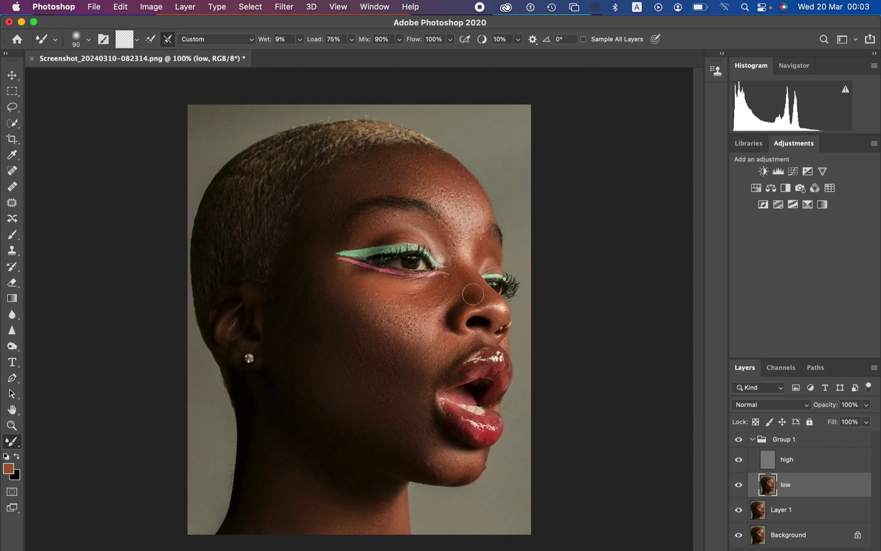
{"action": "left_click", "coordinate": [738, 440]}
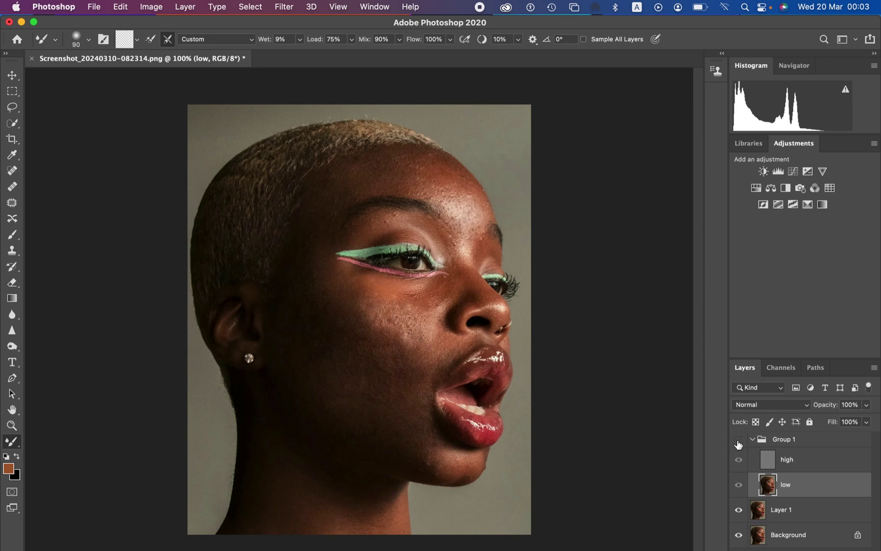
{"action": "left_click", "coordinate": [738, 440]}
{"action": "left_click", "coordinate": [738, 439]}
{"action": "left_click", "coordinate": [738, 440]}
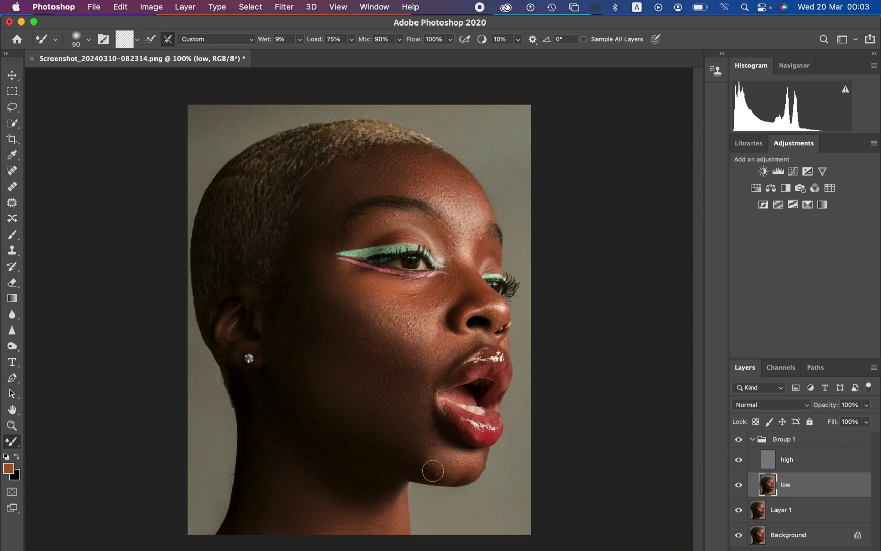
- Refine the chin, cheek, forehead and neck tones on the "low" layer with the Mixer Brush while the "high" texture is visible
{"action": "mouse_move", "coordinate": [425, 467]}
{"action": "left_mouse_down"}
{"action": "mouse_move", "coordinate": [455, 465]}
{"action": "mouse_move", "coordinate": [431, 463]}
{"action": "left_mouse_up"}
{"action": "left_click", "coordinate": [365, 308]}
{"action": "mouse_move", "coordinate": [365, 308]}
{"action": "left_mouse_down"}
{"action": "mouse_move", "coordinate": [317, 278]}
{"action": "mouse_move", "coordinate": [313, 236]}
{"action": "mouse_move", "coordinate": [315, 251]}
{"action": "mouse_move", "coordinate": [334, 211]}
{"action": "mouse_move", "coordinate": [308, 229]}
{"action": "mouse_move", "coordinate": [353, 182]}
{"action": "mouse_move", "coordinate": [394, 163]}
{"action": "mouse_move", "coordinate": [433, 162]}
{"action": "mouse_move", "coordinate": [468, 187]}
{"action": "mouse_move", "coordinate": [476, 225]}
{"action": "mouse_move", "coordinate": [466, 224]}
{"action": "mouse_move", "coordinate": [339, 413]}
{"action": "mouse_move", "coordinate": [317, 405]}
{"action": "mouse_move", "coordinate": [393, 434]}
{"action": "mouse_move", "coordinate": [426, 463]}
{"action": "mouse_move", "coordinate": [436, 464]}
{"action": "mouse_move", "coordinate": [397, 444]}
{"action": "mouse_move", "coordinate": [433, 462]}
{"action": "mouse_move", "coordinate": [419, 438]}
{"action": "mouse_move", "coordinate": [463, 453]}
{"action": "left_mouse_up"}
{"action": "mouse_move", "coordinate": [383, 223]}
{"action": "left_mouse_down"}
{"action": "mouse_move", "coordinate": [343, 237]}
{"action": "mouse_move", "coordinate": [396, 218]}
{"action": "mouse_move", "coordinate": [439, 230]}
{"action": "mouse_move", "coordinate": [457, 249]}
{"action": "mouse_move", "coordinate": [457, 188]}
{"action": "mouse_move", "coordinate": [428, 144]}
{"action": "mouse_move", "coordinate": [410, 168]}
{"action": "mouse_move", "coordinate": [375, 163]}
{"action": "mouse_move", "coordinate": [336, 176]}
{"action": "mouse_move", "coordinate": [319, 196]}
{"action": "mouse_move", "coordinate": [348, 169]}
{"action": "left_mouse_up"}
{"action": "left_click", "coordinate": [293, 360]}
{"action": "mouse_move", "coordinate": [361, 460]}
{"action": "left_mouse_down"}
{"action": "mouse_move", "coordinate": [328, 484]}
{"action": "mouse_move", "coordinate": [351, 504]}
{"action": "left_mouse_up"}
{"action": "mouse_move", "coordinate": [459, 224]}
{"action": "left_mouse_down"}
{"action": "mouse_move", "coordinate": [428, 160]}
{"action": "mouse_move", "coordinate": [346, 161]}
{"action": "mouse_move", "coordinate": [316, 185]}
{"action": "mouse_move", "coordinate": [337, 167]}
{"action": "left_mouse_up"}
{"action": "mouse_move", "coordinate": [349, 428]}
{"action": "left_mouse_down"}
{"action": "mouse_move", "coordinate": [432, 464]}
{"action": "mouse_move", "coordinate": [421, 404]}
{"action": "mouse_move", "coordinate": [445, 364]}
{"action": "left_mouse_up"}
- Compare the portrait before and after the skin smoothing by toggling the visibility of Group 1
{"action": "left_click", "coordinate": [739, 440]}
{"action": "left_click", "coordinate": [739, 439]}
{"action": "left_click", "coordinate": [740, 440]}
{"action": "left_click", "coordinate": [739, 440]}
{"action": "left_click", "coordinate": [739, 439]}
{"action": "left_click", "coordinate": [739, 440]}
{"action": "left_click", "coordinate": [740, 440]}
{"action": "left_click", "coordinate": [740, 440]}
- Draw a Lasso Tool selection with a 22 px feather from the temple down across the upper cheek below the eye
{"action": "left_click", "coordinate": [12, 107]}
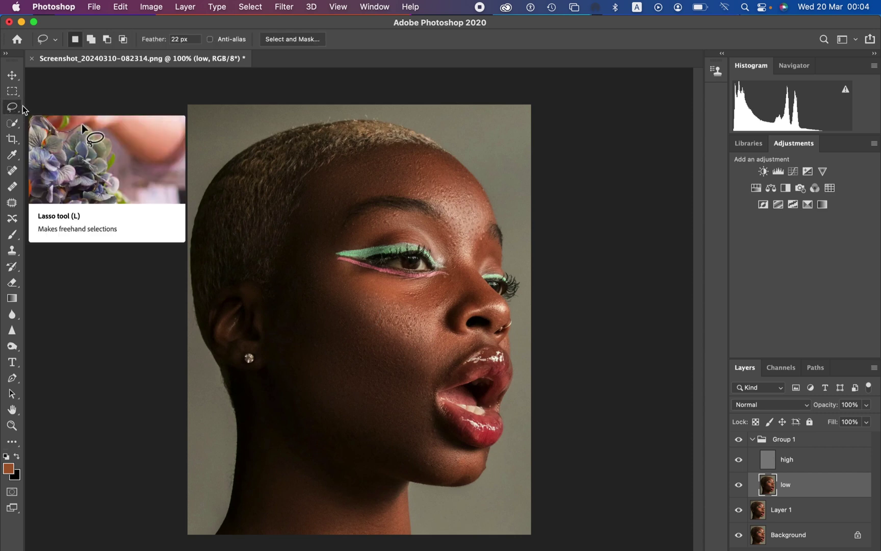
{"action": "left_click", "coordinate": [14, 110]}
{"action": "left_click", "coordinate": [16, 109]}
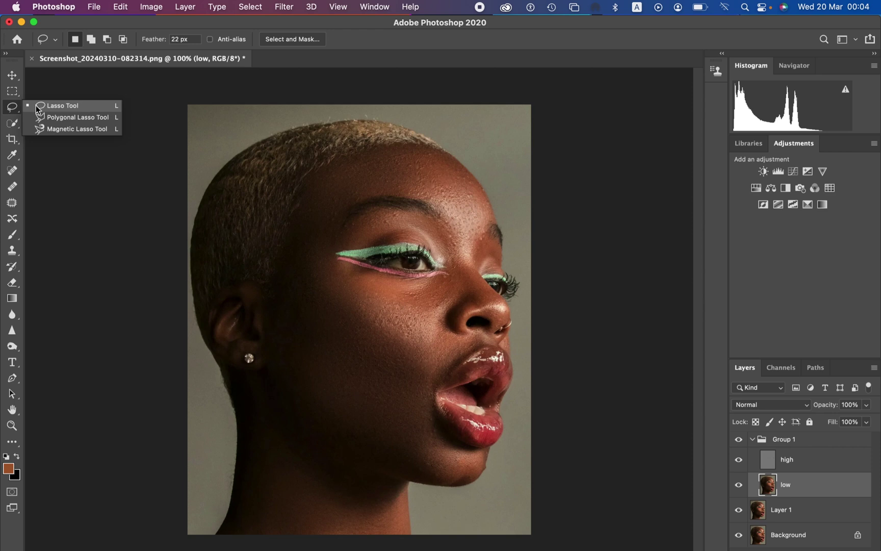
{"action": "left_click", "coordinate": [38, 108]}
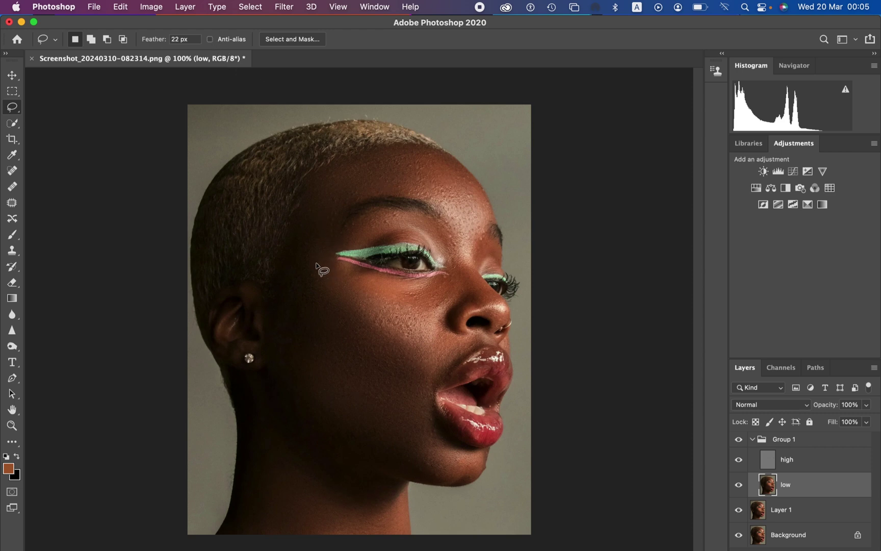
{"action": "mouse_move", "coordinate": [308, 230]}
{"action": "left_mouse_down"}
{"action": "mouse_move", "coordinate": [290, 259]}
{"action": "mouse_move", "coordinate": [308, 298]}
{"action": "mouse_move", "coordinate": [394, 350]}
{"action": "mouse_move", "coordinate": [423, 345]}
{"action": "mouse_move", "coordinate": [420, 312]}
{"action": "mouse_move", "coordinate": [399, 291]}
{"action": "mouse_move", "coordinate": [323, 251]}
{"action": "mouse_move", "coordinate": [321, 196]}
{"action": "mouse_move", "coordinate": [313, 194]}
{"action": "mouse_move", "coordinate": [293, 219]}
{"action": "mouse_move", "coordinate": [286, 262]}
{"action": "left_mouse_up"}
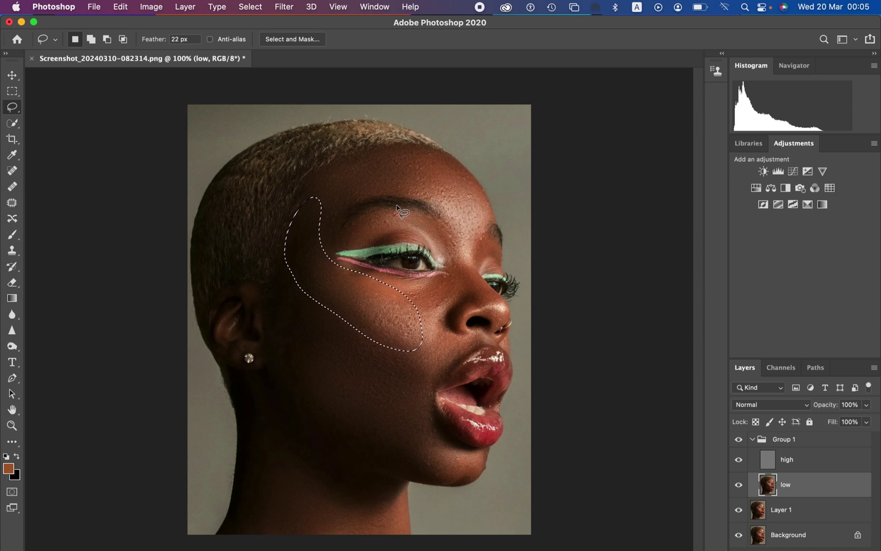
- Apply a Gaussian Blur with a radius of 19.0 pixels to the selected temple and upper cheek area
{"action": "left_click", "coordinate": [284, 6]}
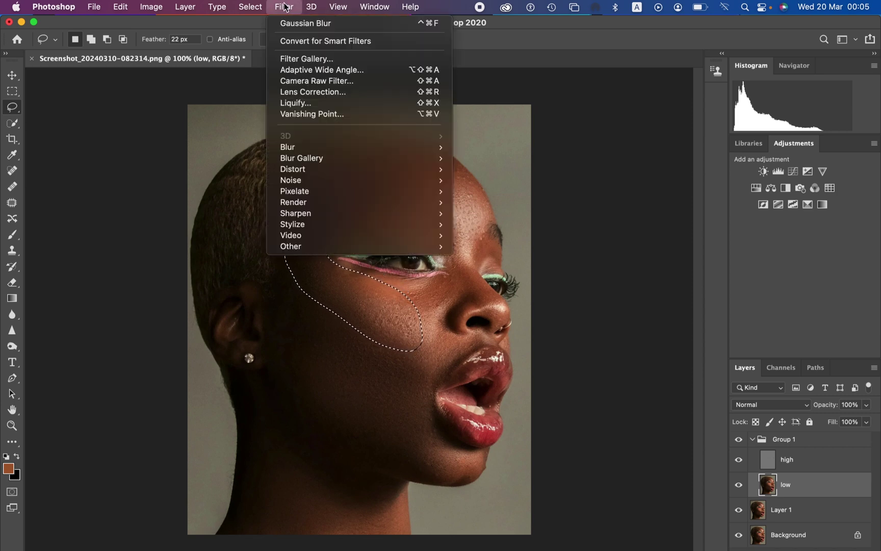
{"action": "mouse_move", "coordinate": [321, 149]}
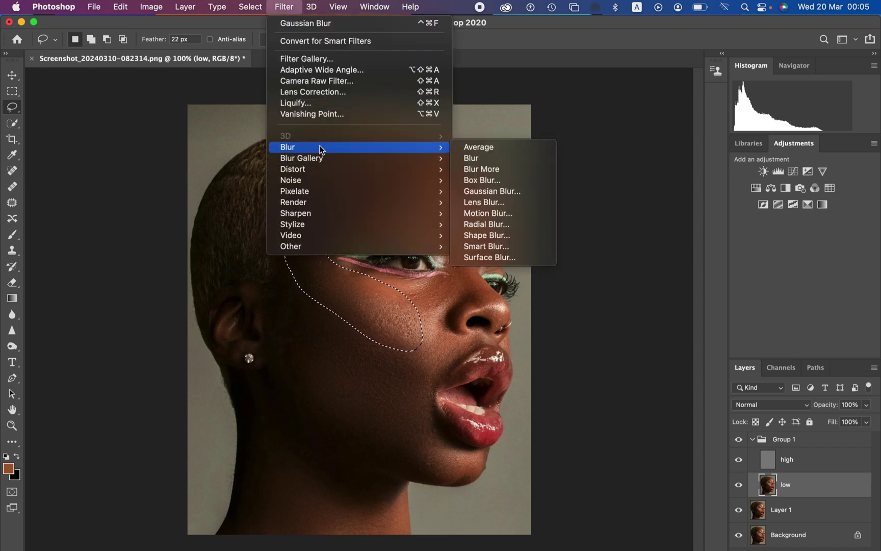
{"action": "left_click", "coordinate": [505, 191]}
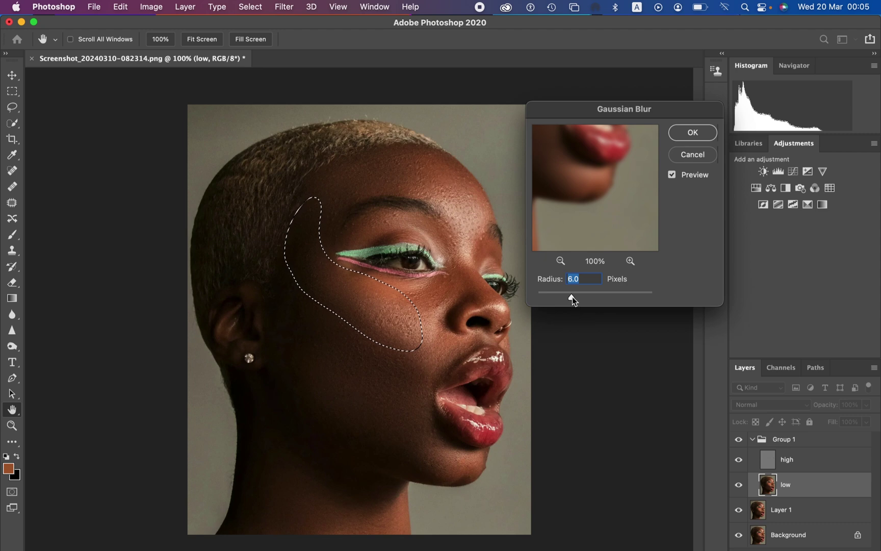
{"action": "left_click_drag", "start_coordinate": [573, 295], "coordinate": [574, 296]}
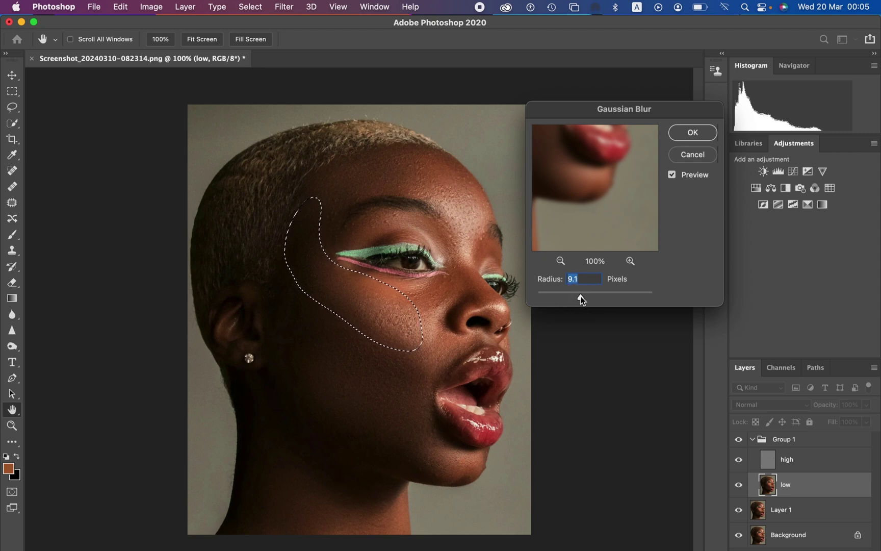
{"action": "left_click_drag", "start_coordinate": [586, 300], "coordinate": [588, 298]}
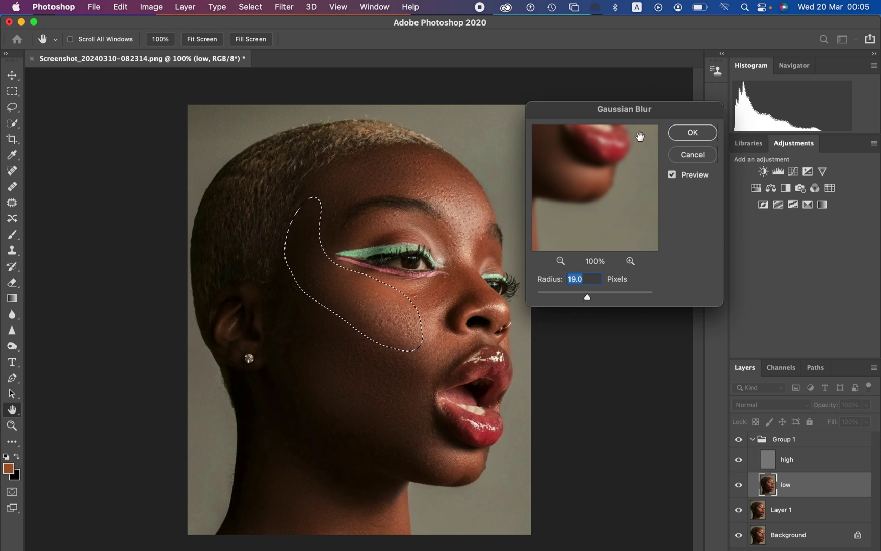
{"action": "left_click", "coordinate": [682, 134]}
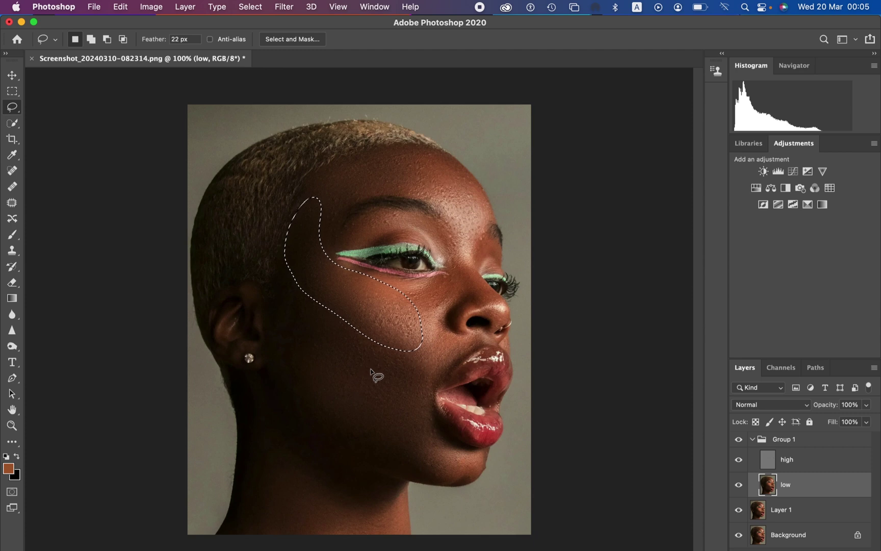
- Select the middle of the cheek with the Lasso Tool and apply a 19.0-pixel Gaussian Blur to it
{"action": "left_click", "coordinate": [338, 334]}
{"action": "mouse_move", "coordinate": [328, 296]}
{"action": "left_mouse_down"}
{"action": "mouse_move", "coordinate": [284, 276]}
{"action": "mouse_move", "coordinate": [295, 330]}
{"action": "mouse_move", "coordinate": [408, 387]}
{"action": "mouse_move", "coordinate": [428, 379]}
{"action": "mouse_move", "coordinate": [405, 315]}
{"action": "mouse_move", "coordinate": [339, 290]}
{"action": "left_mouse_up"}
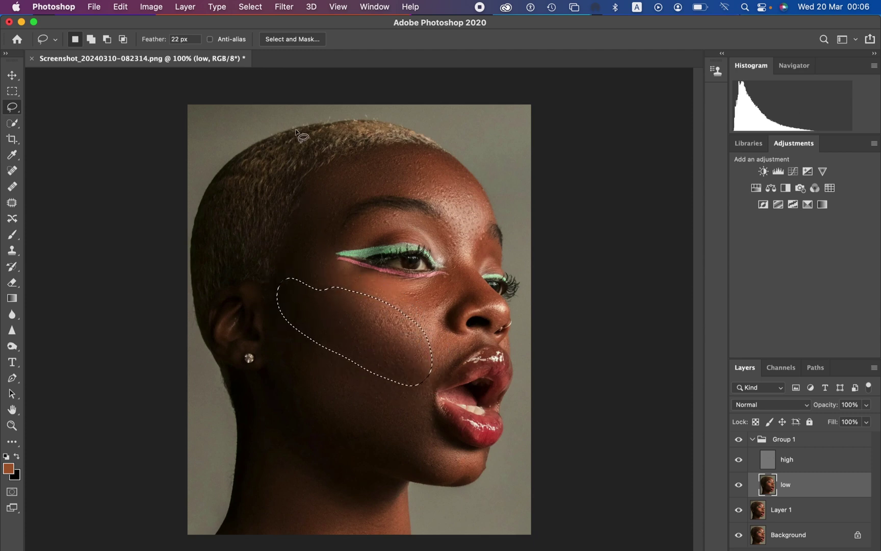
{"action": "left_click", "coordinate": [284, 7]}
{"action": "mouse_move", "coordinate": [350, 149]}
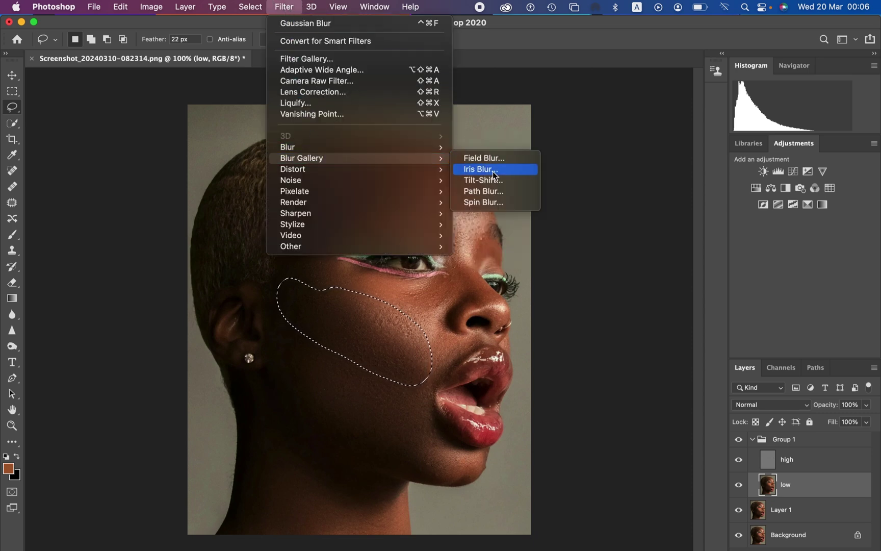
{"action": "left_click", "coordinate": [519, 192]}
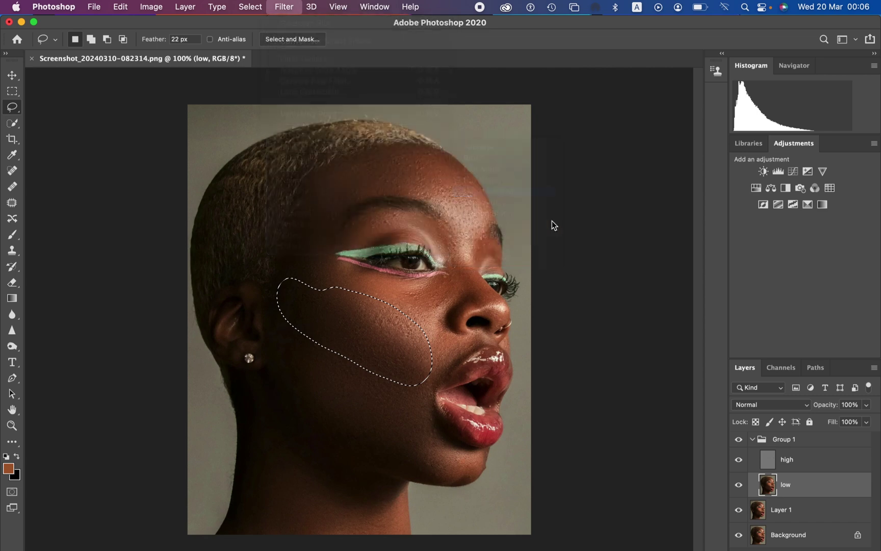
{"action": "left_click", "coordinate": [699, 134]}
- Lasso the lower cheek from the jaw side to beside the mouth and apply a 19.0-pixel Gaussian Blur to it
{"action": "key", "text": "l"}
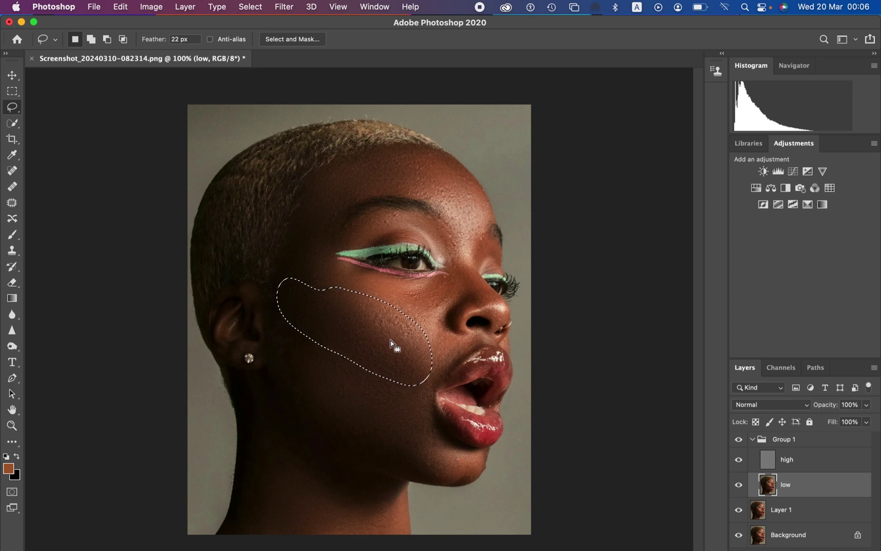
{"action": "left_click", "coordinate": [378, 400]}
{"action": "mouse_move", "coordinate": [363, 355]}
{"action": "left_mouse_down"}
{"action": "mouse_move", "coordinate": [339, 414]}
{"action": "mouse_move", "coordinate": [449, 467]}
{"action": "mouse_move", "coordinate": [427, 372]}
{"action": "mouse_move", "coordinate": [379, 347]}
{"action": "left_mouse_up"}
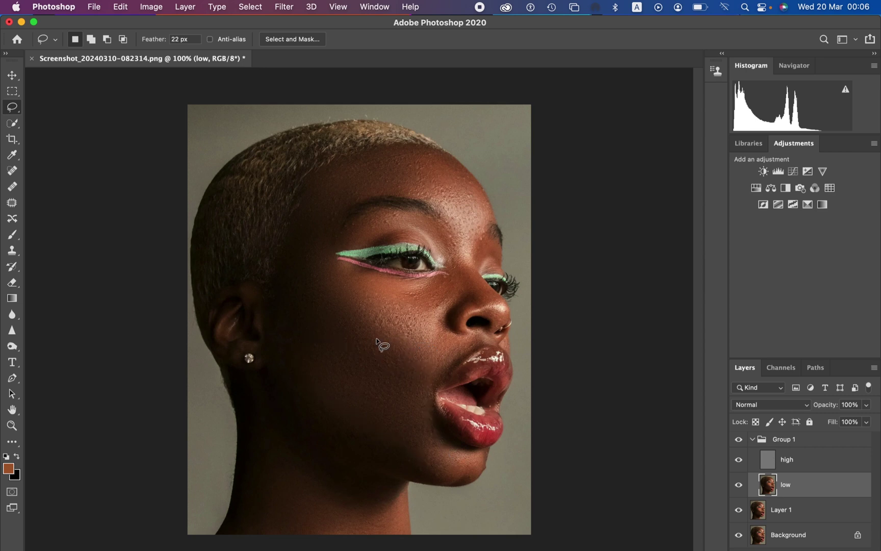
{"action": "left_click", "coordinate": [284, 7]}
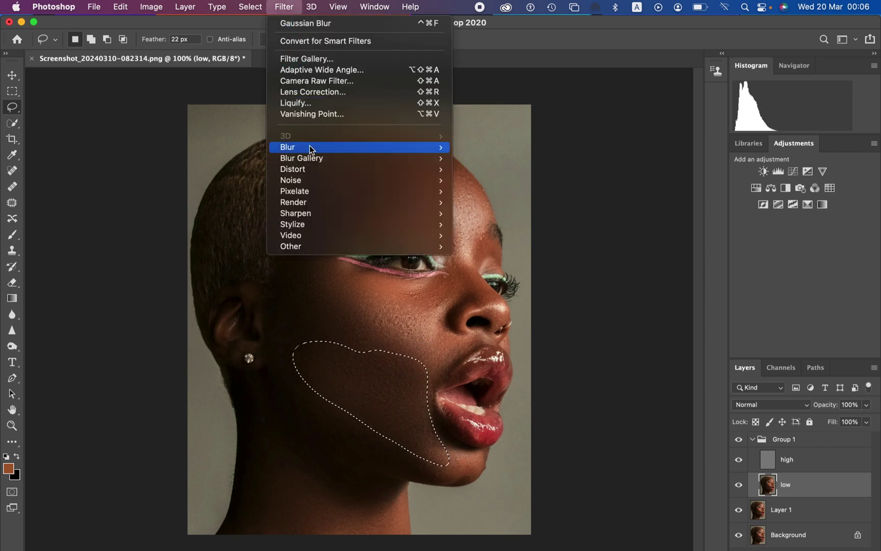
{"action": "mouse_move", "coordinate": [310, 146]}
{"action": "left_click", "coordinate": [507, 199]}
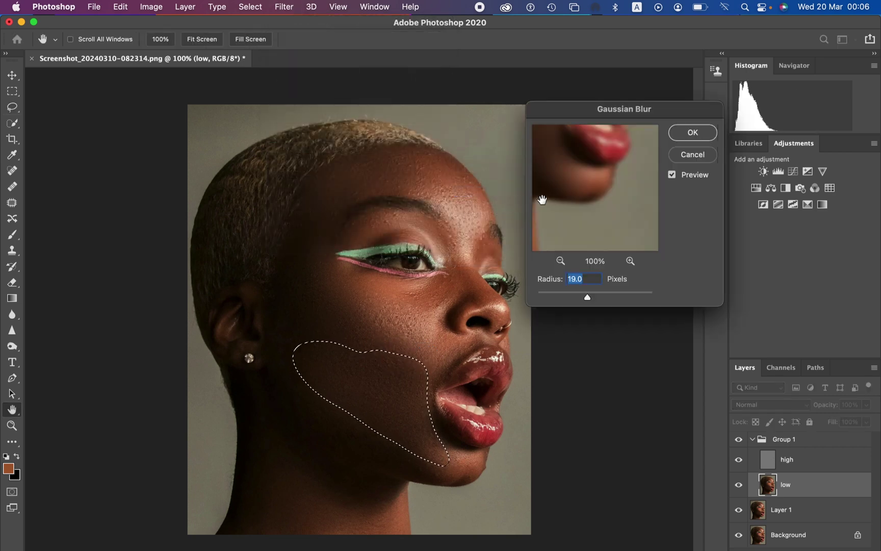
{"action": "left_click", "coordinate": [687, 133]}
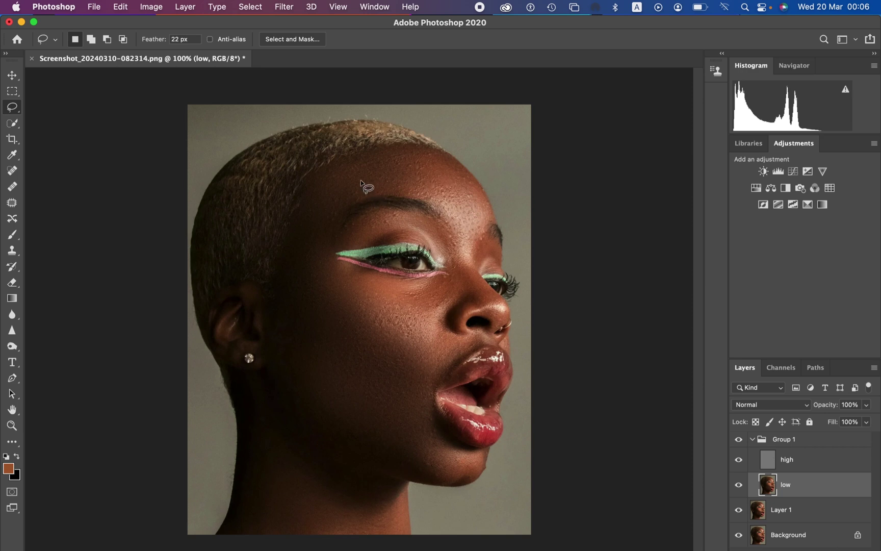
- Select the forehead above the eyebrow with the Lasso Tool and apply a 19.0-pixel Gaussian Blur to it
{"action": "mouse_move", "coordinate": [331, 174]}
{"action": "left_mouse_down"}
{"action": "mouse_move", "coordinate": [404, 148]}
{"action": "mouse_move", "coordinate": [431, 152]}
{"action": "mouse_move", "coordinate": [473, 186]}
{"action": "mouse_move", "coordinate": [471, 241]}
{"action": "mouse_move", "coordinate": [440, 203]}
{"action": "mouse_move", "coordinate": [389, 187]}
{"action": "mouse_move", "coordinate": [359, 190]}
{"action": "mouse_move", "coordinate": [321, 227]}
{"action": "mouse_move", "coordinate": [330, 175]}
{"action": "left_mouse_up"}
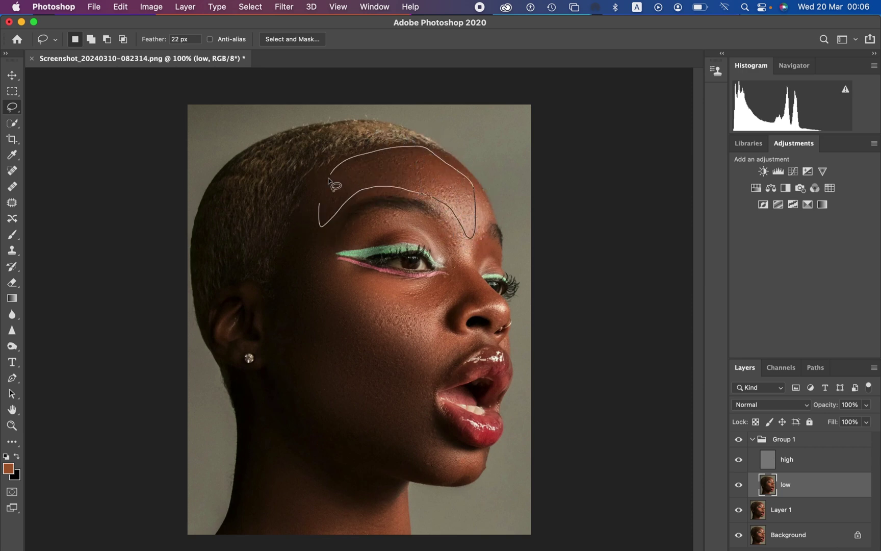
{"action": "left_click", "coordinate": [284, 6]}
{"action": "mouse_move", "coordinate": [344, 152]}
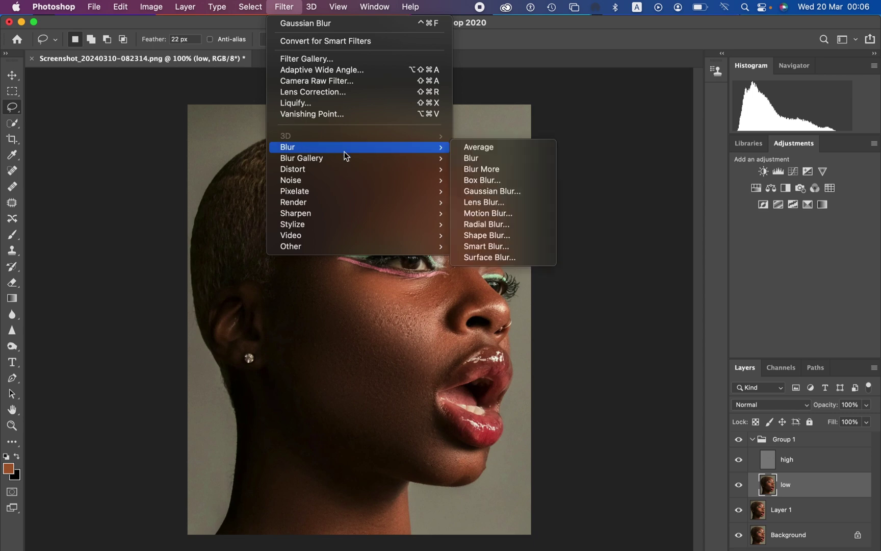
{"action": "left_click", "coordinate": [505, 192]}
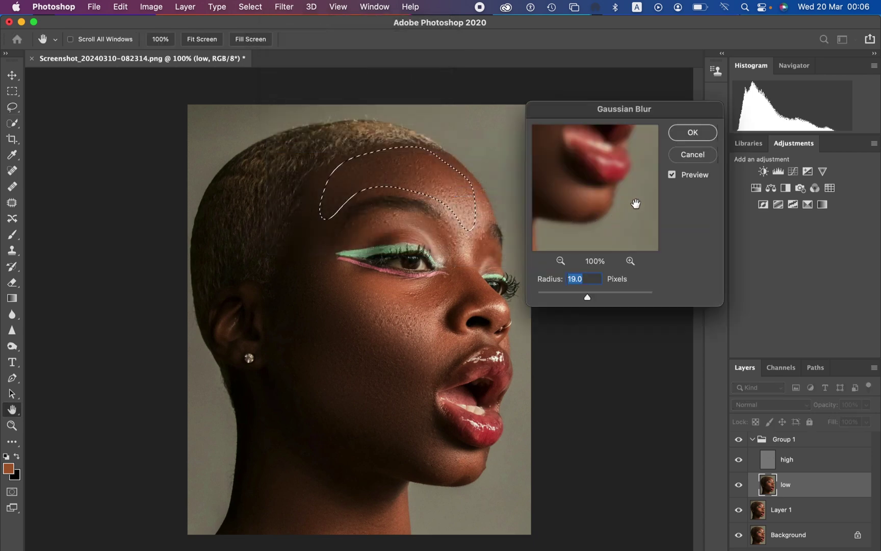
{"action": "left_click", "coordinate": [692, 134]}
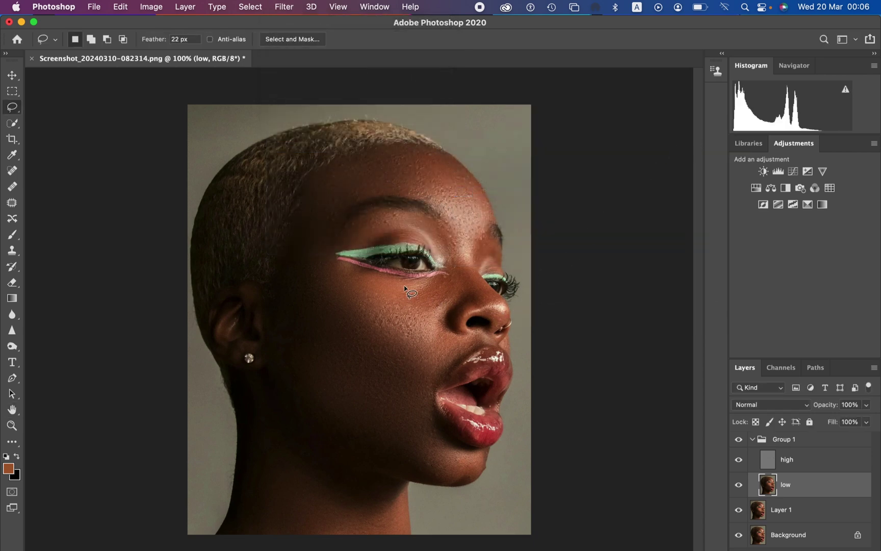
- Lasso the small patch under the inner eye beside the nose, apply the Gaussian Blur to it, and deselect
{"action": "mouse_move", "coordinate": [406, 289]}
{"action": "left_mouse_down"}
{"action": "mouse_move", "coordinate": [431, 312]}
{"action": "mouse_move", "coordinate": [451, 289]}
{"action": "mouse_move", "coordinate": [408, 289]}
{"action": "left_mouse_up"}
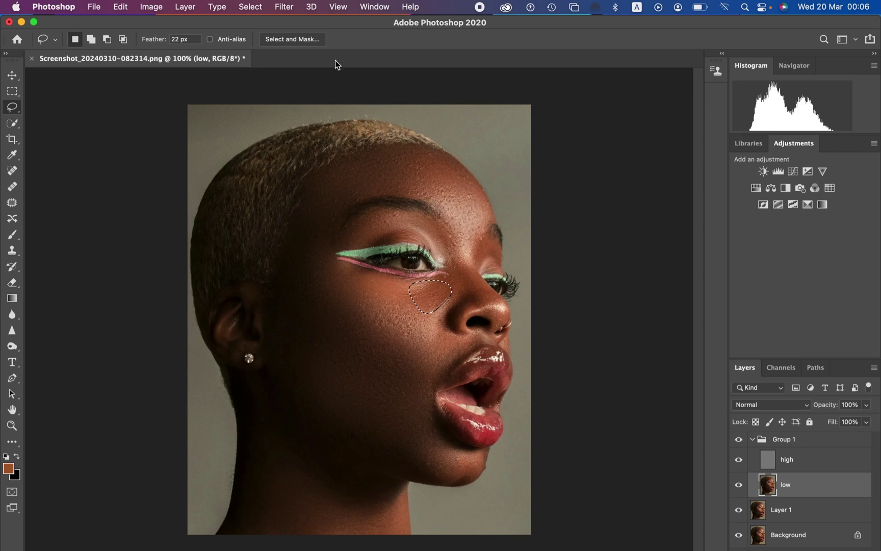
{"action": "left_click", "coordinate": [291, 8]}
{"action": "mouse_move", "coordinate": [323, 146]}
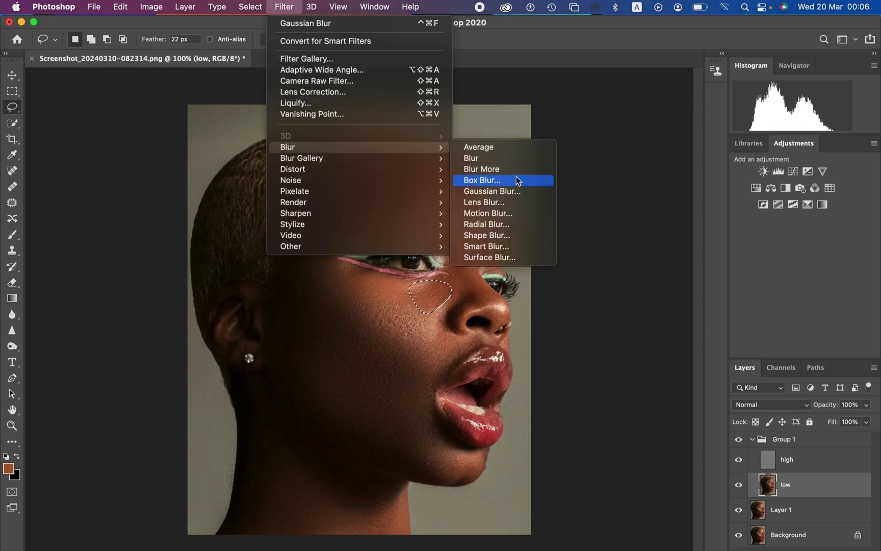
{"action": "left_click", "coordinate": [512, 192]}
{"action": "left_click", "coordinate": [711, 137]}
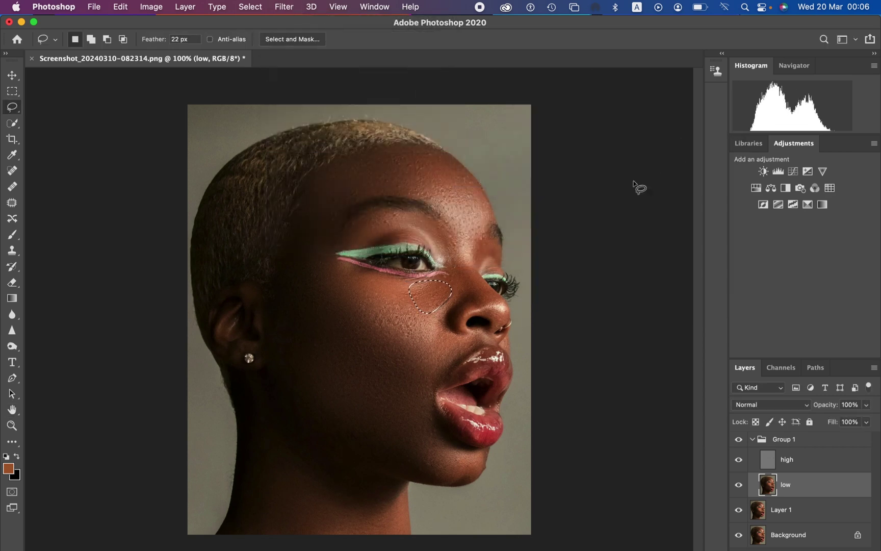
{"action": "key", "text": "cmd+d"}
- Lasso the area from the jaw to the chin below the lips, apply a 19.0-pixel Gaussian Blur, and deselect
{"action": "mouse_move", "coordinate": [419, 413]}
{"action": "left_mouse_down"}
{"action": "mouse_move", "coordinate": [377, 427]}
{"action": "mouse_move", "coordinate": [427, 467]}
{"action": "mouse_move", "coordinate": [466, 472]}
{"action": "mouse_move", "coordinate": [472, 462]}
{"action": "mouse_move", "coordinate": [410, 382]}
{"action": "mouse_move", "coordinate": [354, 401]}
{"action": "mouse_move", "coordinate": [368, 438]}
{"action": "mouse_move", "coordinate": [397, 445]}
{"action": "left_mouse_up"}
{"action": "left_click", "coordinate": [284, 7]}
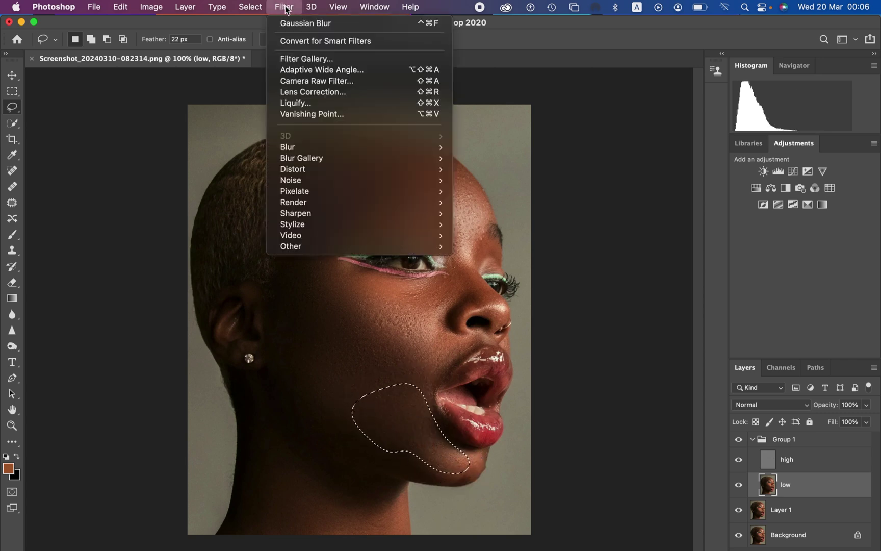
{"action": "mouse_move", "coordinate": [395, 146]}
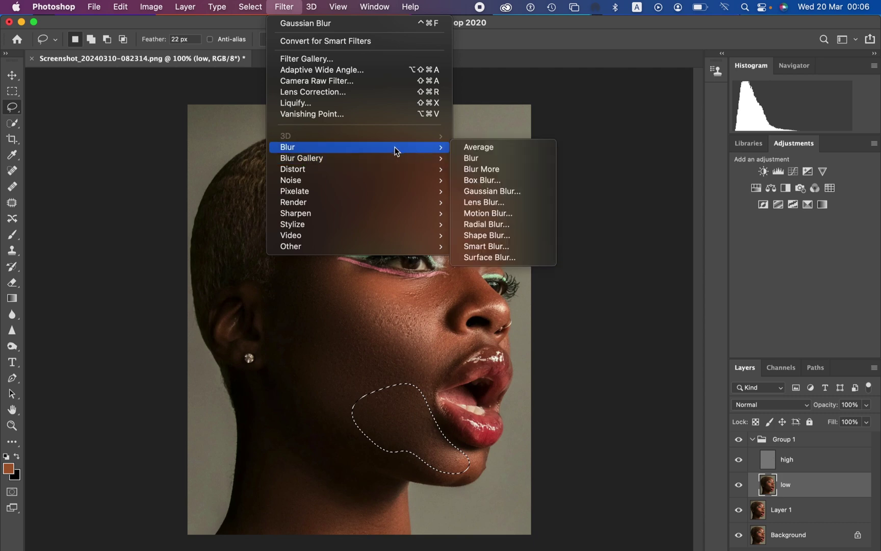
{"action": "left_click", "coordinate": [510, 191]}
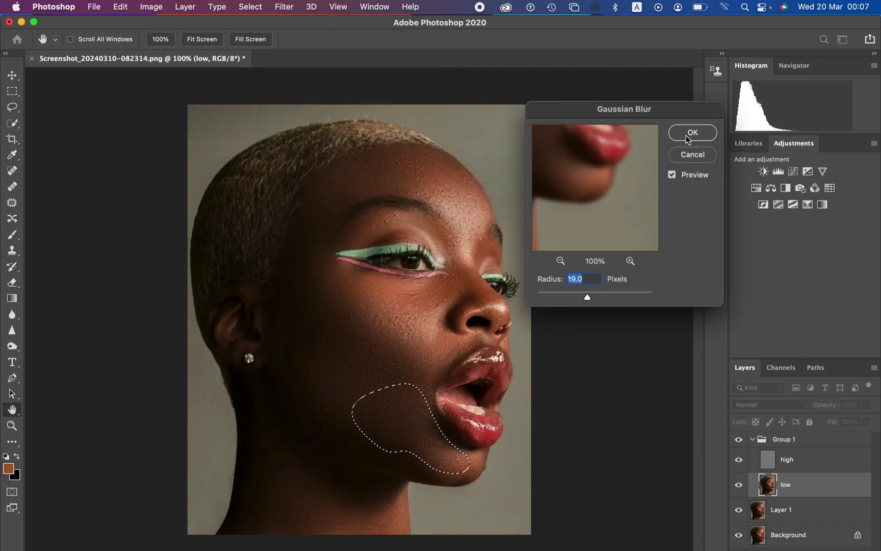
{"action": "left_click", "coordinate": [692, 132]}
{"action": "key", "text": "l"}
{"action": "key", "text": "cmd+d"}
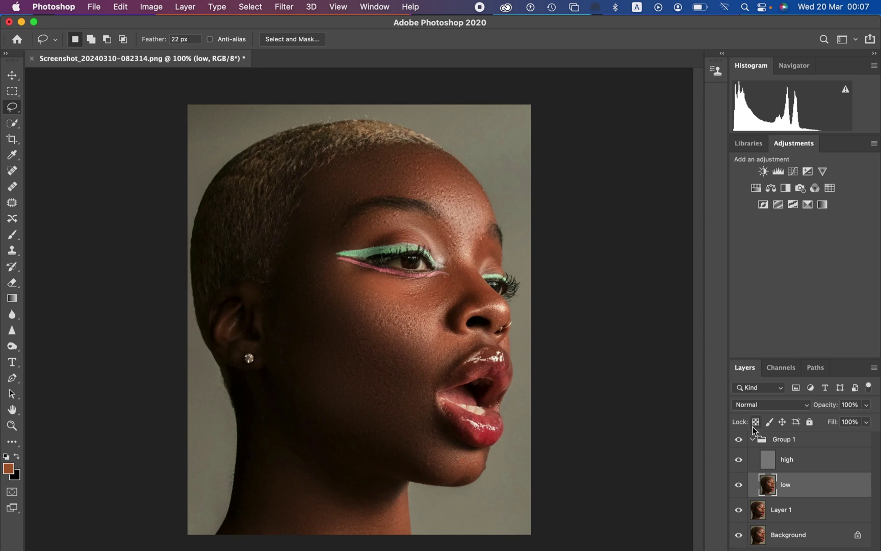
- Select the "high" layer and choose the Clone Stamp Tool with its sampling set to Current Layer
{"action": "left_click", "coordinate": [804, 468]}
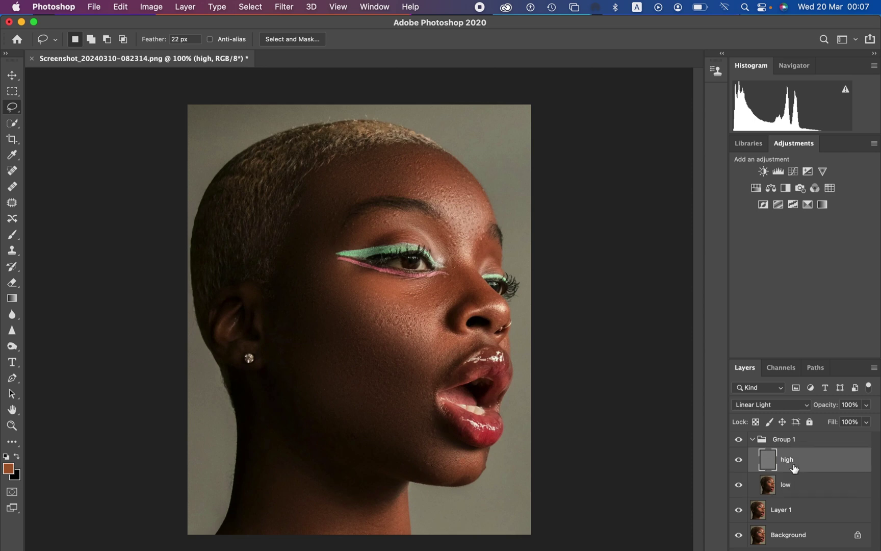
{"action": "key", "text": "super+plus"}
{"action": "key", "text": "super+plus"}
{"action": "key", "text": "super+plus"}
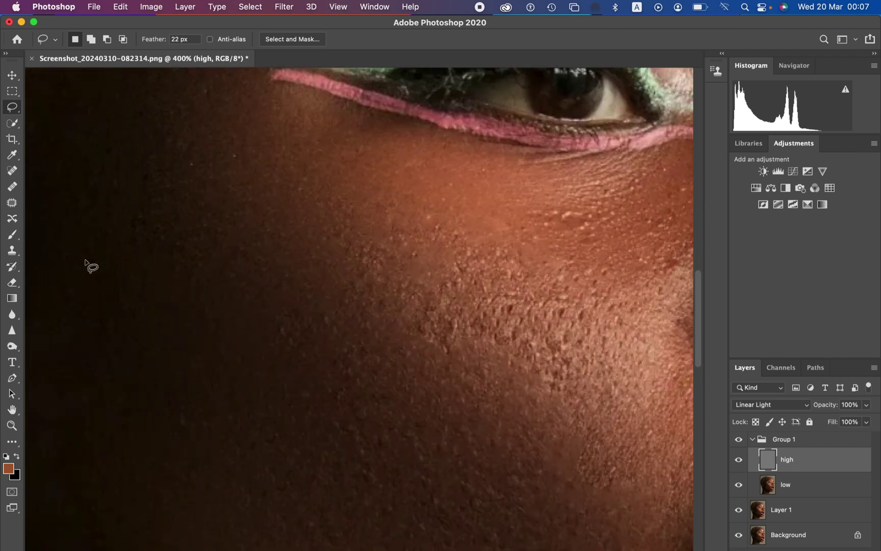
{"action": "left_click", "coordinate": [12, 250]}
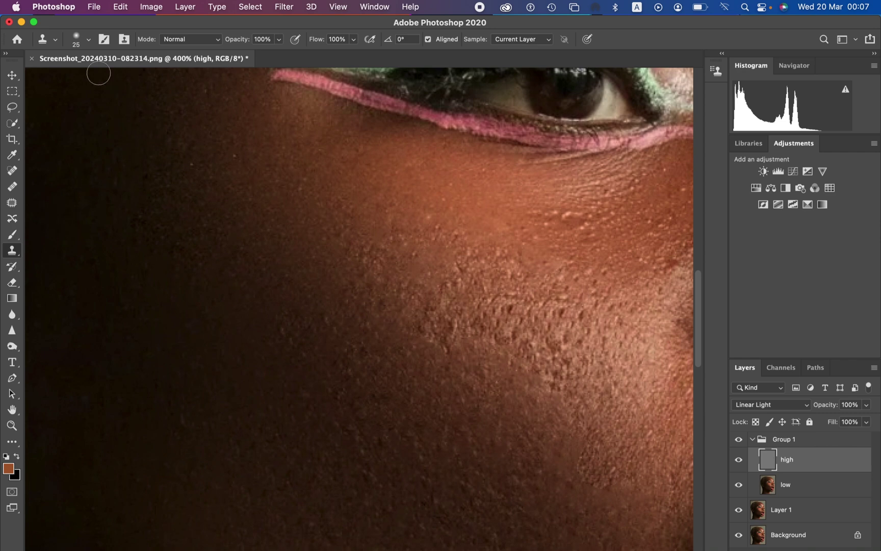
{"action": "left_click", "coordinate": [88, 39]}
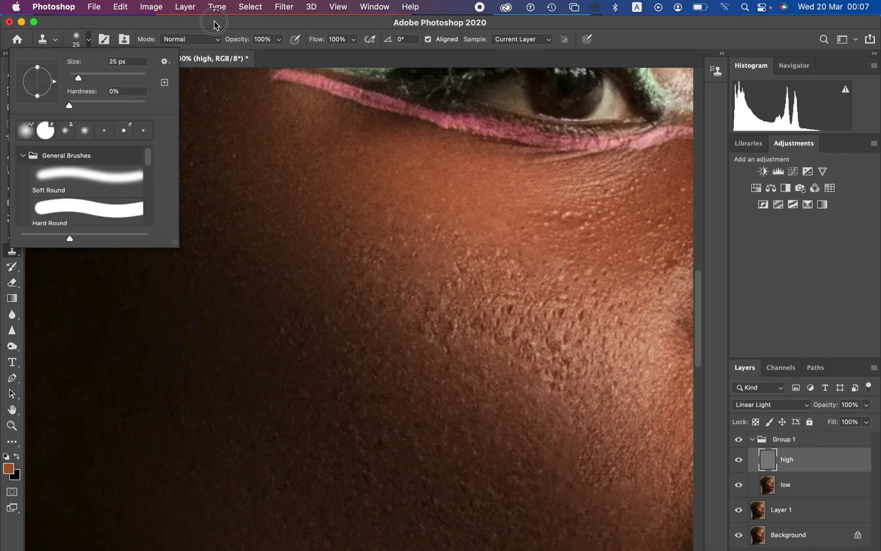
{"action": "left_click", "coordinate": [179, 39]}
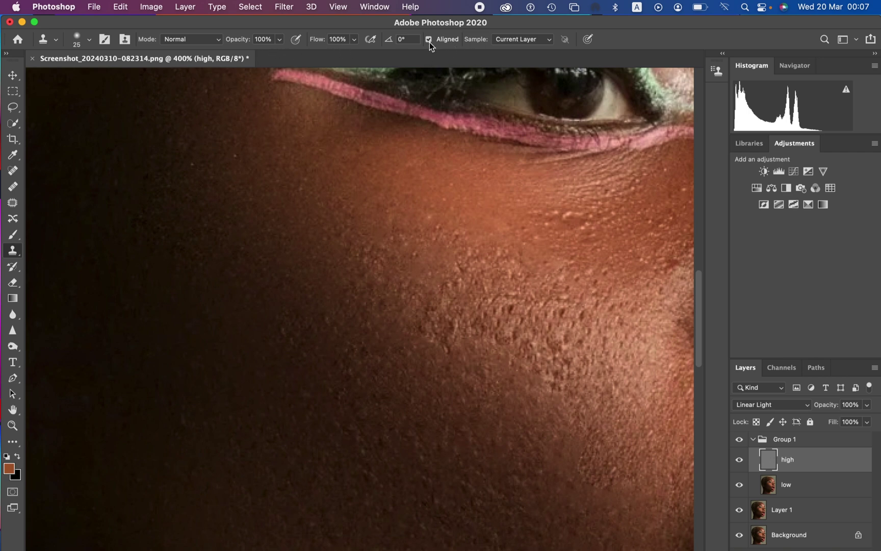
{"action": "left_click", "coordinate": [518, 41]}
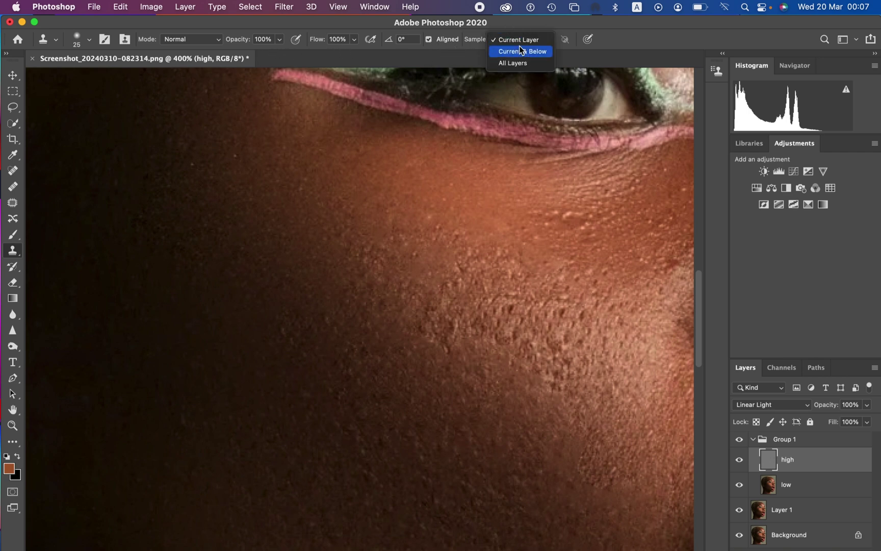
{"action": "left_click", "coordinate": [522, 42]}
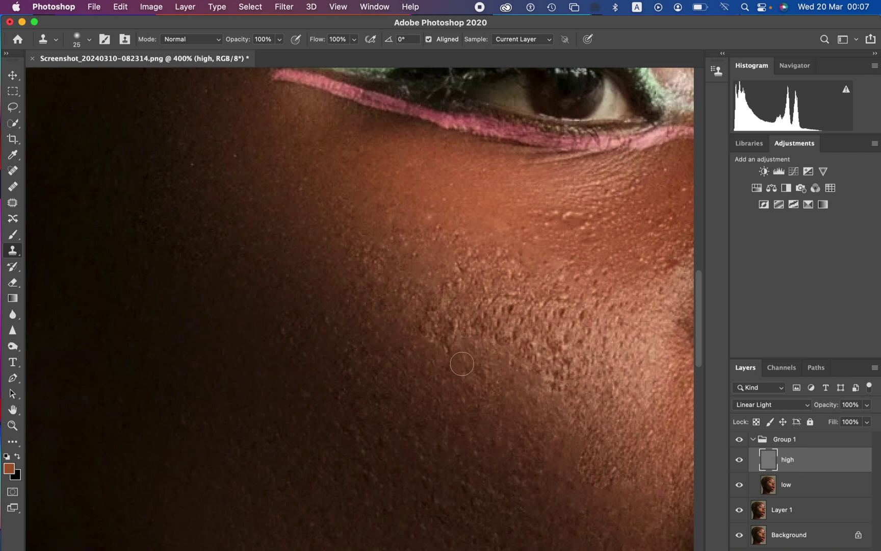
- Adjust the Clone Stamp brush size, sample clean cheek texture, and clone it over the rough skin on the upper cheek
{"action": "key", "text": "bracketleft"}
{"action": "key", "text": "bracketright"}
{"action": "key", "text": "bracketright"}
{"action": "key", "text": "bracketleft"}
{"action": "key", "text": "bracketleft"}
{"action": "key", "text": "bracketright"}
{"action": "key", "text": "bracketleft"}
{"action": "key", "text": "bracketright"}
{"action": "key", "text": "bracketright"}
{"action": "key", "text": "bracketleft"}
{"action": "left_click", "coordinate": [461, 354], "text": "alt"}
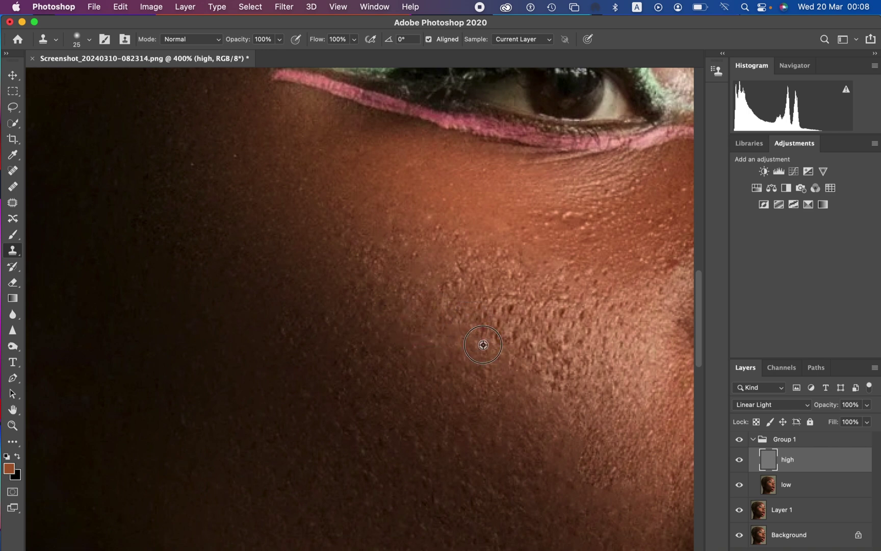
{"action": "mouse_move", "coordinate": [483, 320]}
{"action": "left_mouse_down"}
{"action": "mouse_move", "coordinate": [516, 312]}
{"action": "mouse_move", "coordinate": [497, 313]}
{"action": "mouse_move", "coordinate": [497, 340]}
{"action": "mouse_move", "coordinate": [526, 338]}
{"action": "mouse_move", "coordinate": [502, 336]}
{"action": "left_mouse_up"}
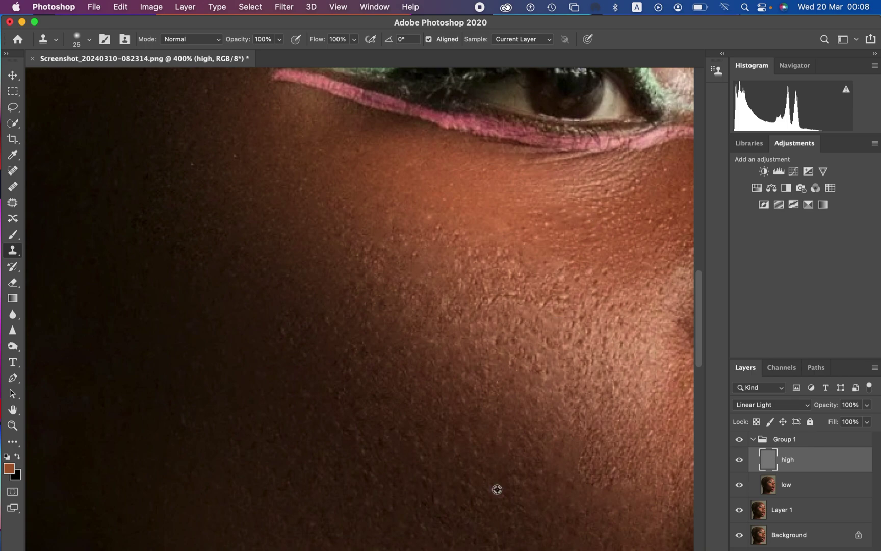
- Examine the retouched texture on the cheek, chin and forehead at several magnifications, with the Clone Stamp brush enlarged to 35 px
{"action": "key", "text": "super+minus"}
{"action": "key", "text": "super+minus"}
{"action": "scroll", "coordinate": [519, 429], "scroll_direction": "down", "scroll_amount": 3}
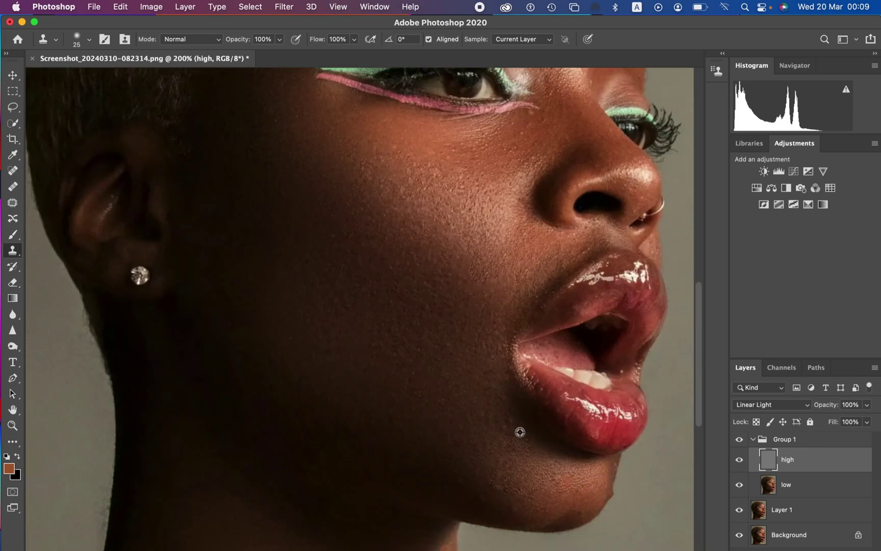
{"action": "scroll", "coordinate": [394, 173], "scroll_direction": "up", "scroll_amount": 5}
{"action": "key", "text": "bracketright"}
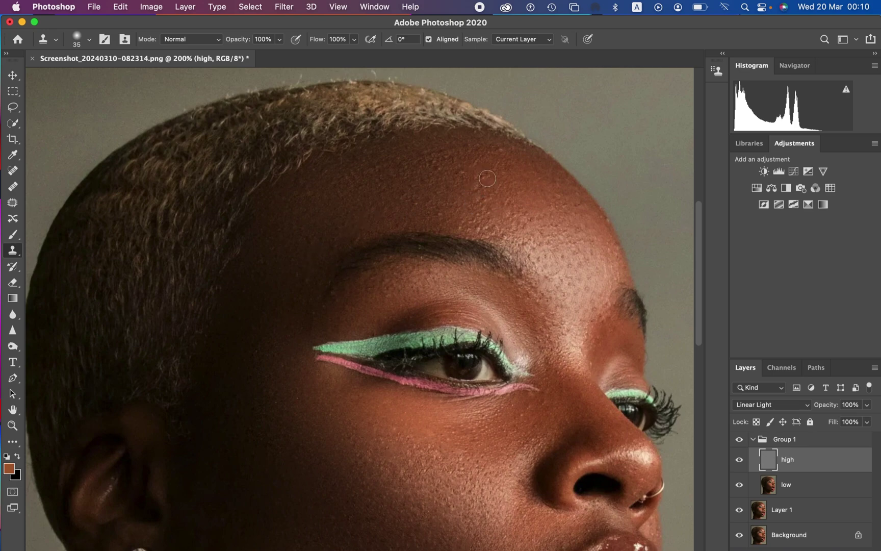
{"action": "key", "text": "super+0"}
{"action": "key", "text": "super+plus"}
{"action": "key", "text": "super+plus"}
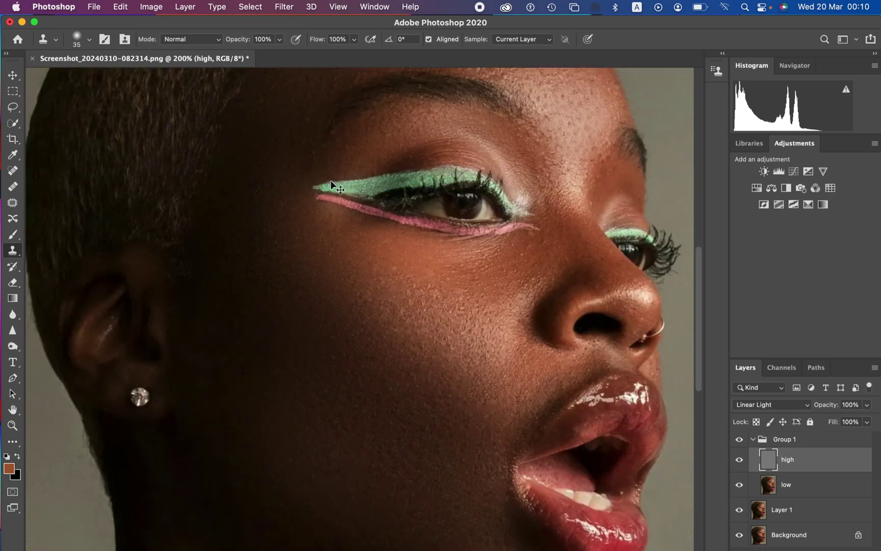
{"action": "key", "text": "super+minus"}
{"action": "key", "text": "super+minus"}
{"action": "key", "text": "super+plus"}
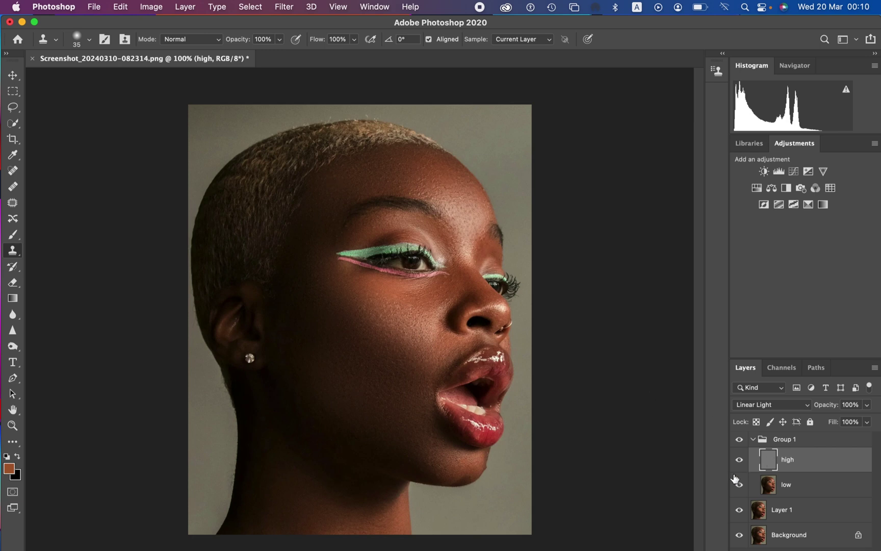
- Collapse Group 1 and toggle its visibility to compare the portrait with and without the frequency separation retouching
{"action": "left_click", "coordinate": [753, 439]}
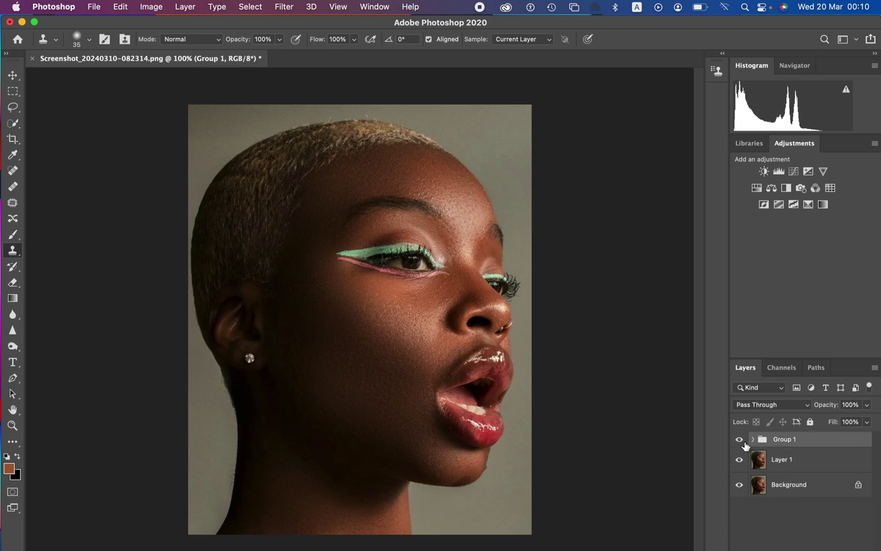
{"action": "left_click", "coordinate": [740, 440]}
{"action": "left_click", "coordinate": [740, 440]}
{"action": "left_click", "coordinate": [740, 440]}
{"action": "left_click", "coordinate": [739, 440]}
- Compare the retouched portrait with the original by repeatedly isolating the Background layer, at 100% and at 200% magnification
{"action": "left_click", "coordinate": [739, 485], "text": "alt"}
{"action": "left_click", "coordinate": [741, 487], "text": "alt"}
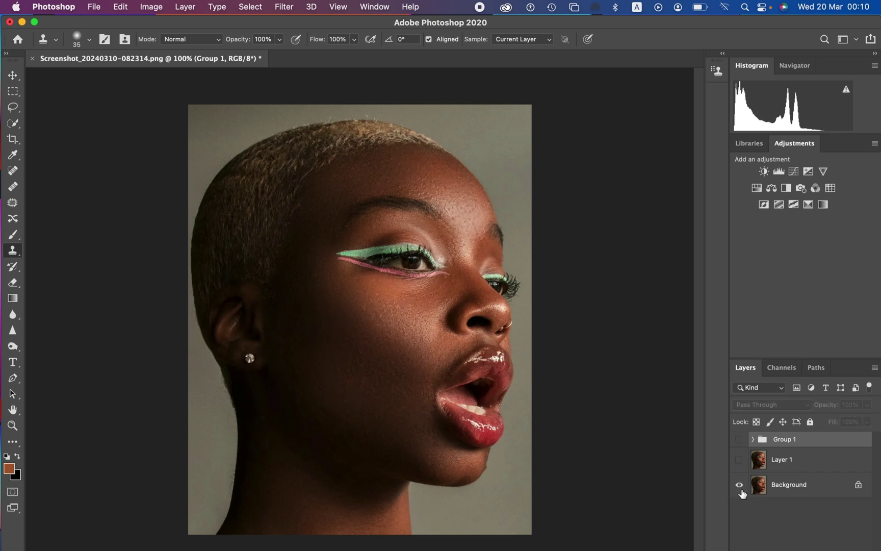
{"action": "left_click", "coordinate": [741, 487], "text": "alt"}
{"action": "left_click", "coordinate": [740, 486], "text": "alt"}
{"action": "left_click", "coordinate": [741, 488], "text": "alt"}
{"action": "left_click", "coordinate": [741, 488], "text": "alt"}
{"action": "left_click", "coordinate": [741, 488], "text": "alt"}
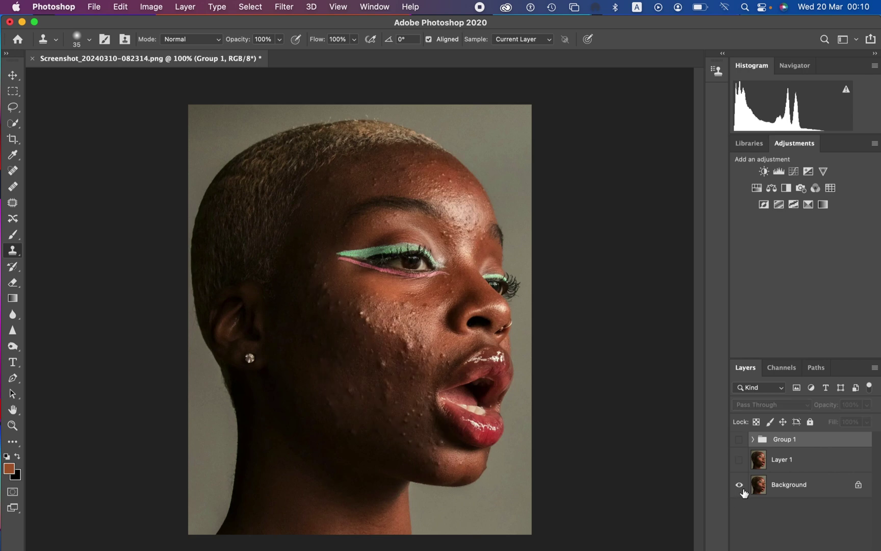
{"action": "left_click", "coordinate": [741, 488], "text": "alt"}
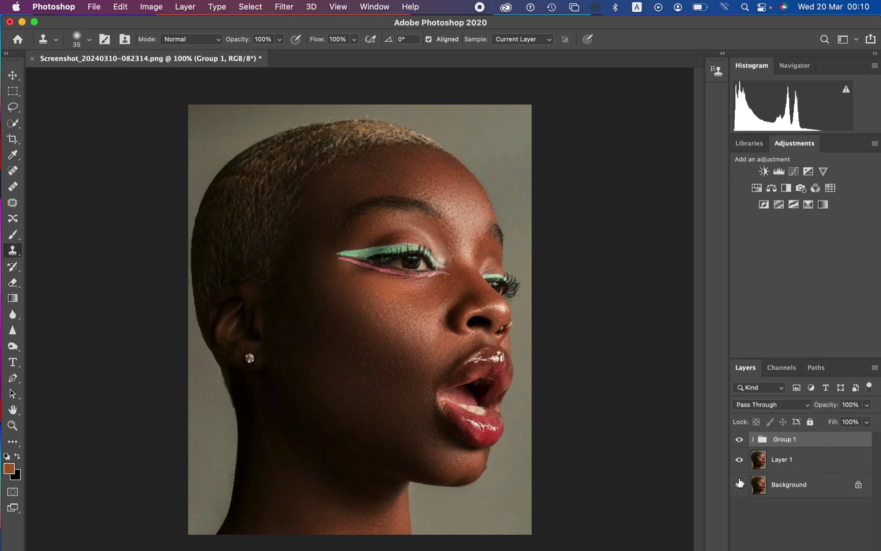
{"action": "key", "text": "super+plus"}
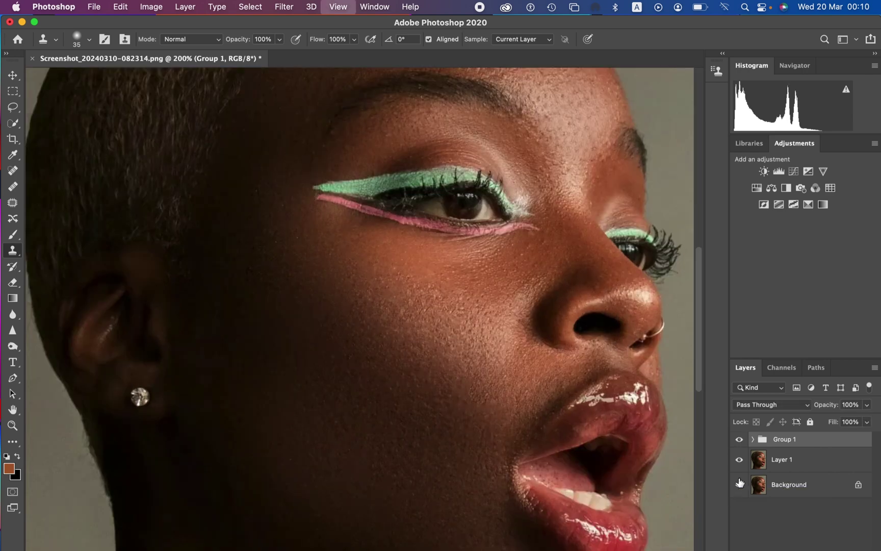
{"action": "left_click", "coordinate": [740, 485], "text": "alt"}
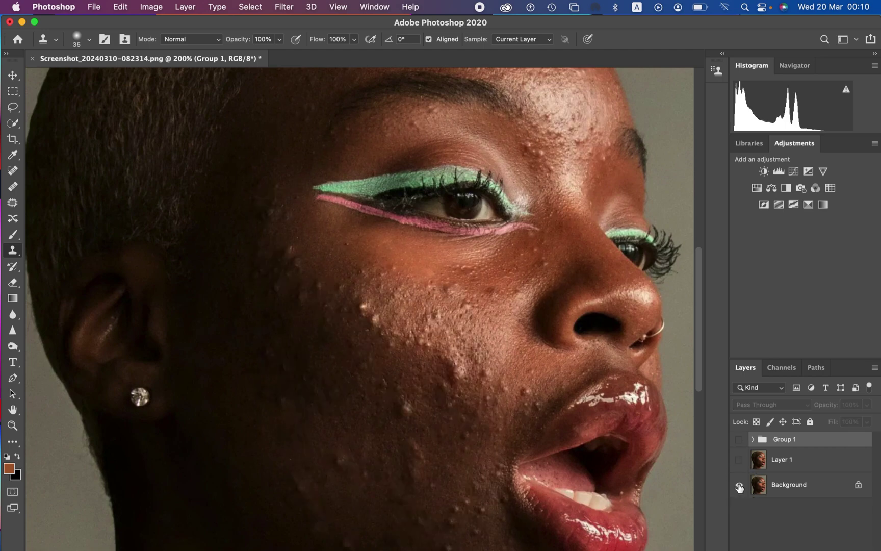
- Make a final before-and-after comparison by toggling isolation of the Background layer, leaving all layers visible with the whole portrait in view
{"action": "left_click", "coordinate": [739, 485], "text": "alt"}
{"action": "left_click", "coordinate": [739, 485], "text": "alt"}
{"action": "left_click", "coordinate": [739, 484], "text": "alt"}
{"action": "left_click", "coordinate": [739, 485], "text": "alt"}
{"action": "left_click", "coordinate": [739, 485], "text": "alt"}
{"action": "key", "text": "super+minus"}
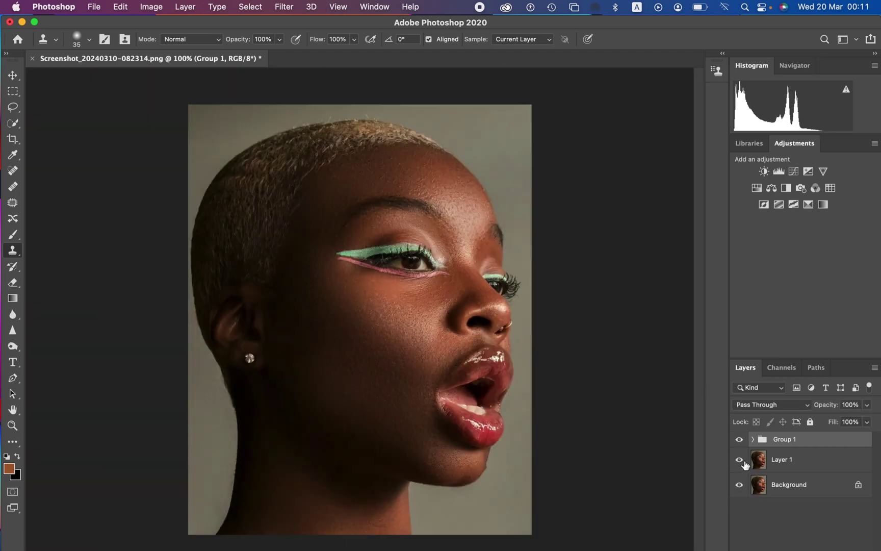
{"action": "key", "text": "super+minus"}
{"action": "key", "text": "super+plus"}
- Review the Export As settings for a JPG, including the format and Bicubic Sharper resampling, and close them without exporting
{"action": "left_click", "coordinate": [93, 7]}
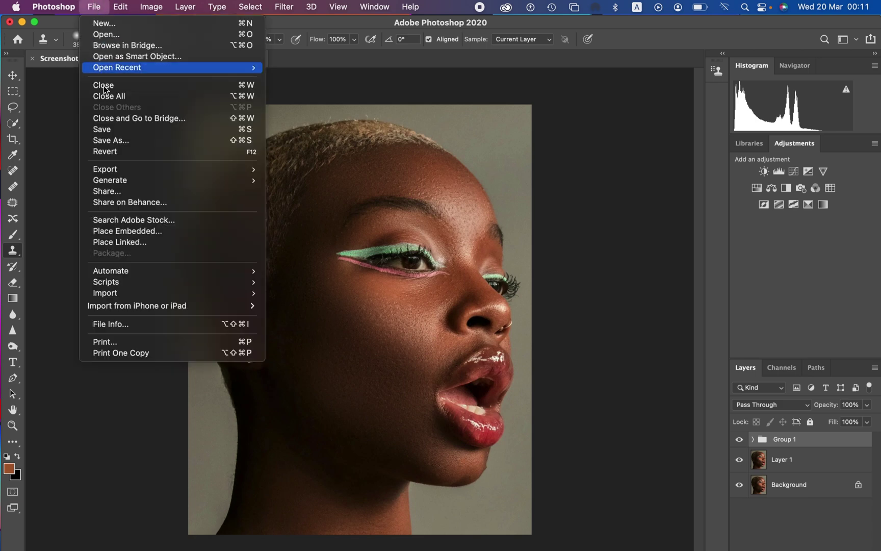
{"action": "mouse_move", "coordinate": [179, 170]}
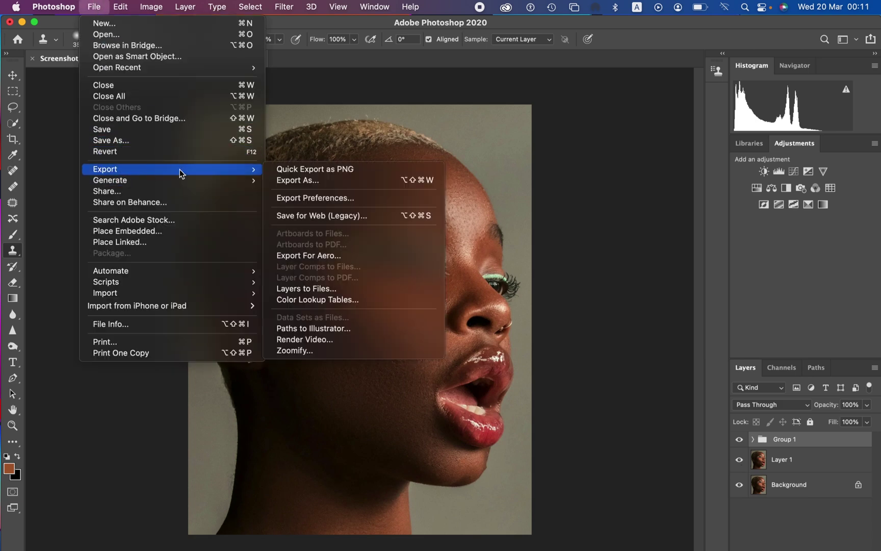
{"action": "left_click", "coordinate": [355, 179]}
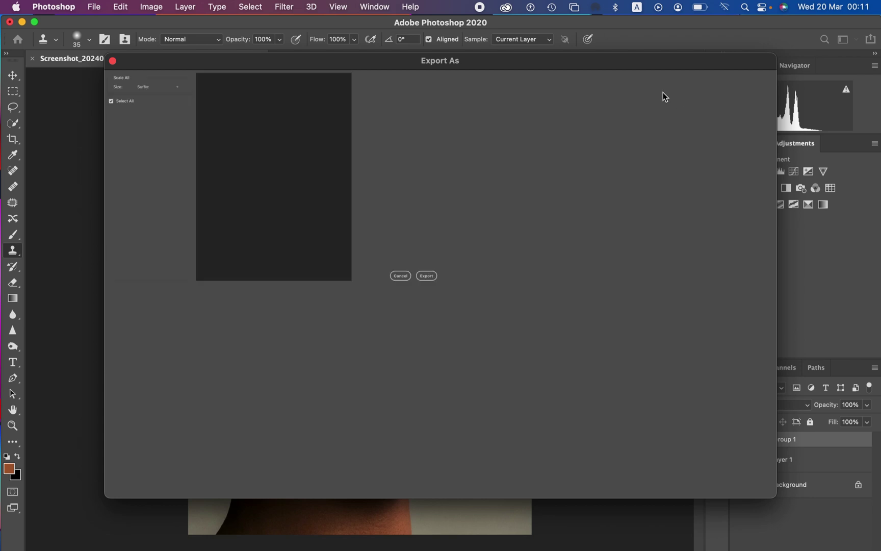
{"action": "left_click", "coordinate": [704, 108]}
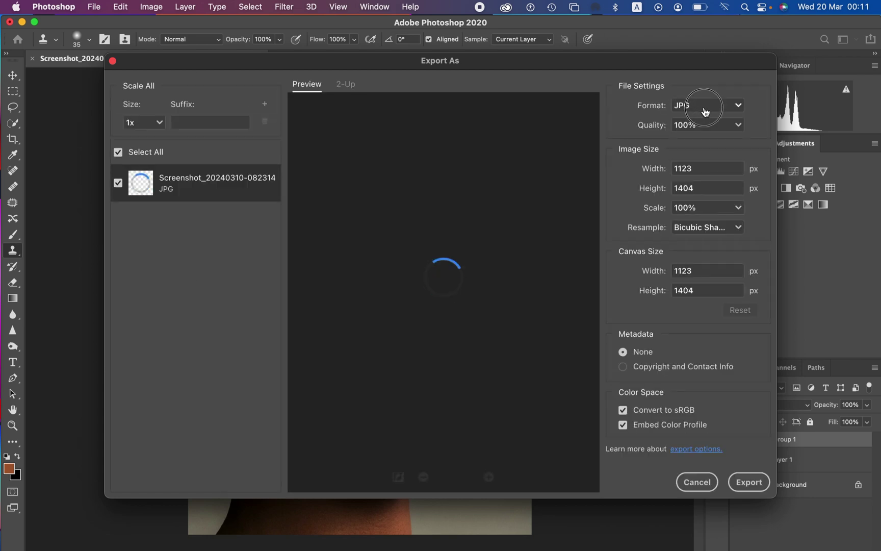
{"action": "left_click", "coordinate": [709, 106]}
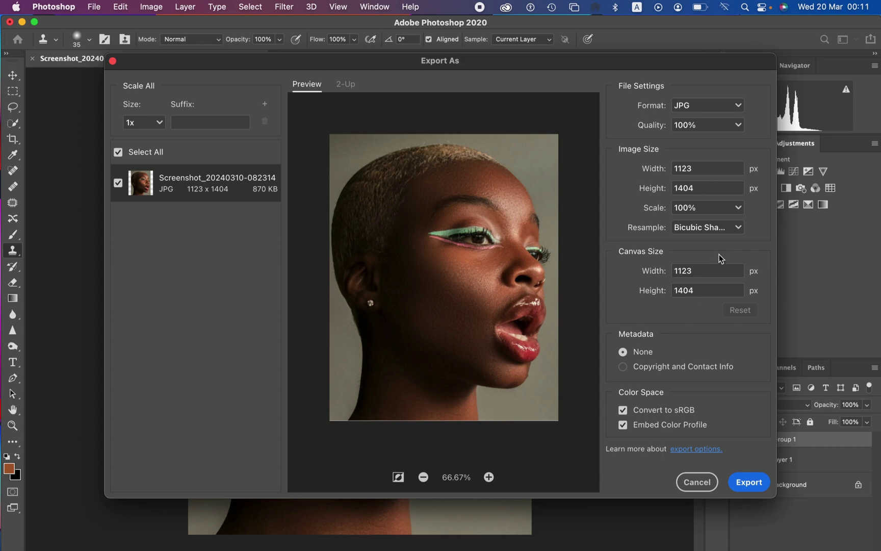
{"action": "left_click", "coordinate": [728, 235]}
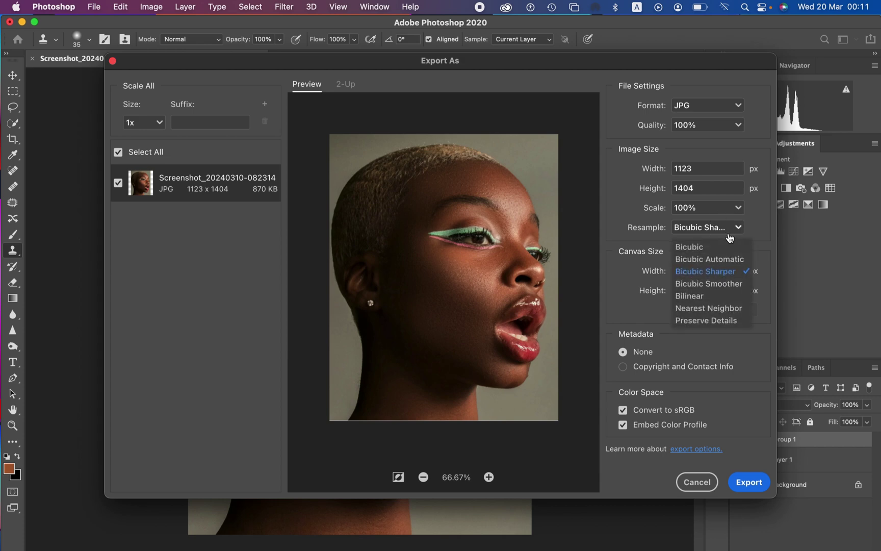
{"action": "left_click", "coordinate": [725, 272]}
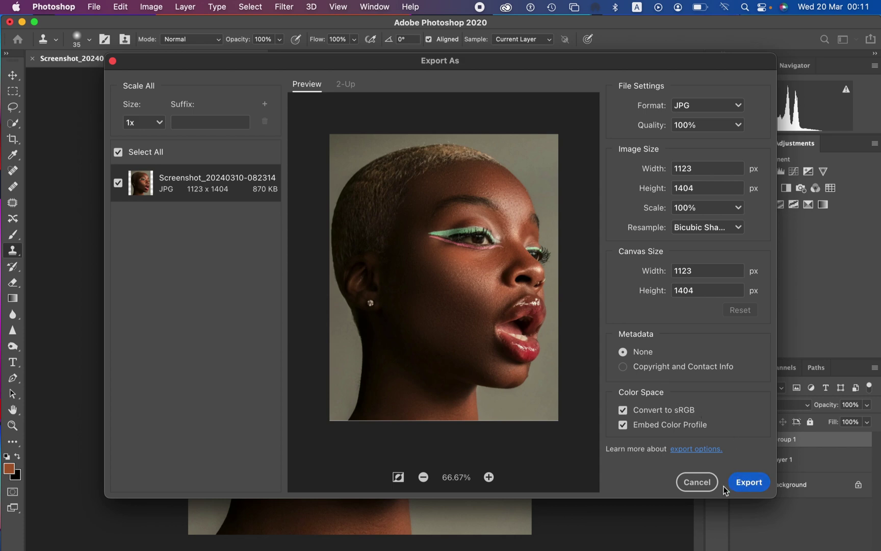
{"action": "left_click", "coordinate": [697, 482]}
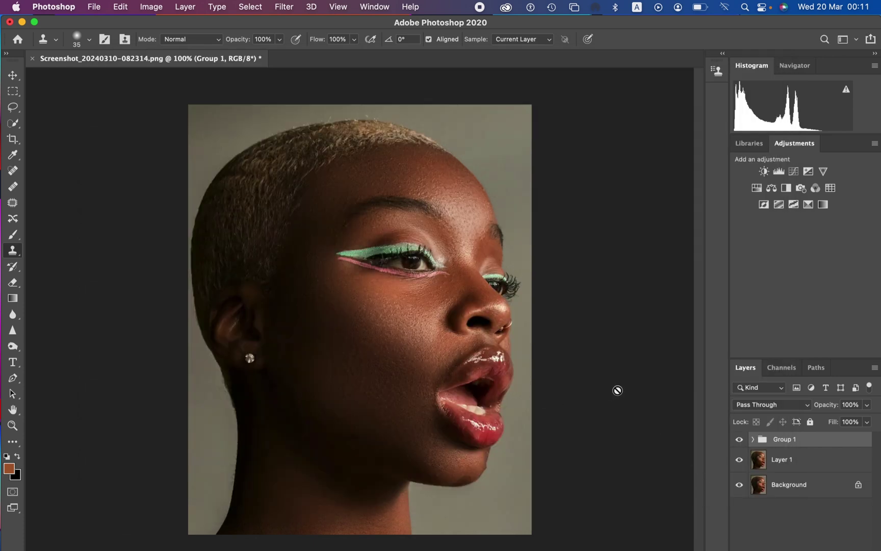